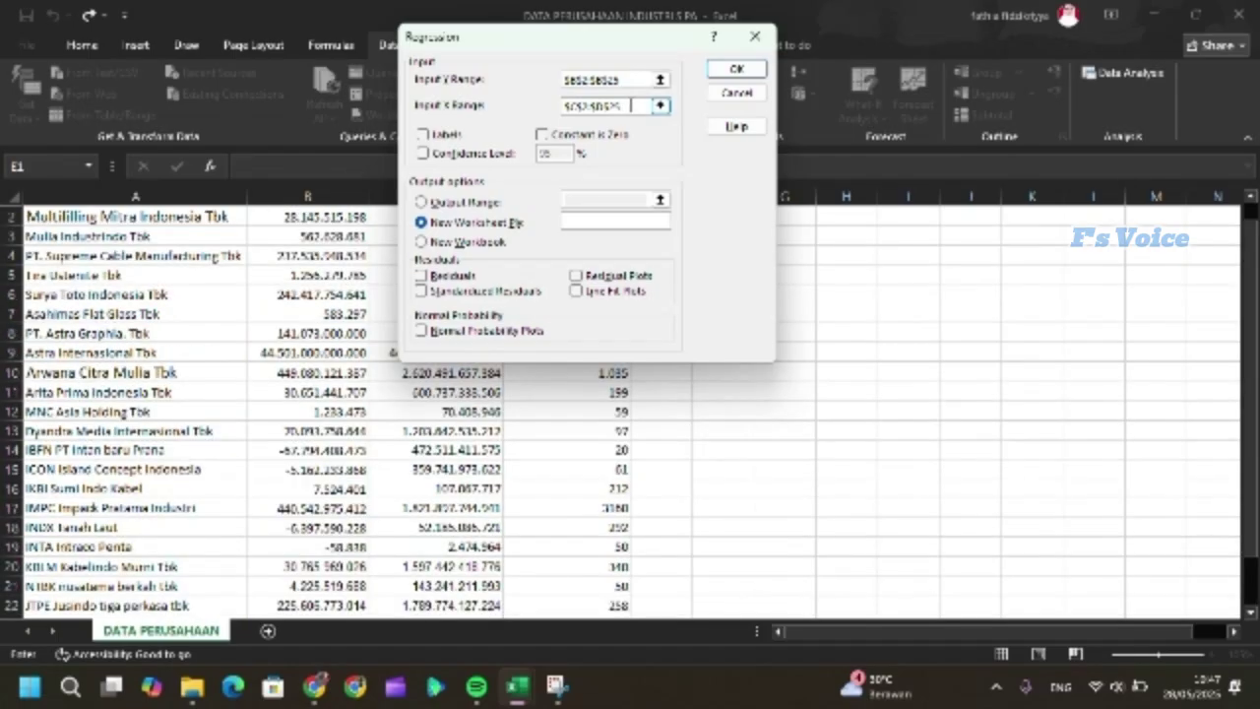
- Run the regression to a new worksheet with X range $C$2:$D$25 and widen the output columns to fit their contents
drag(379, 215, 577, 591)
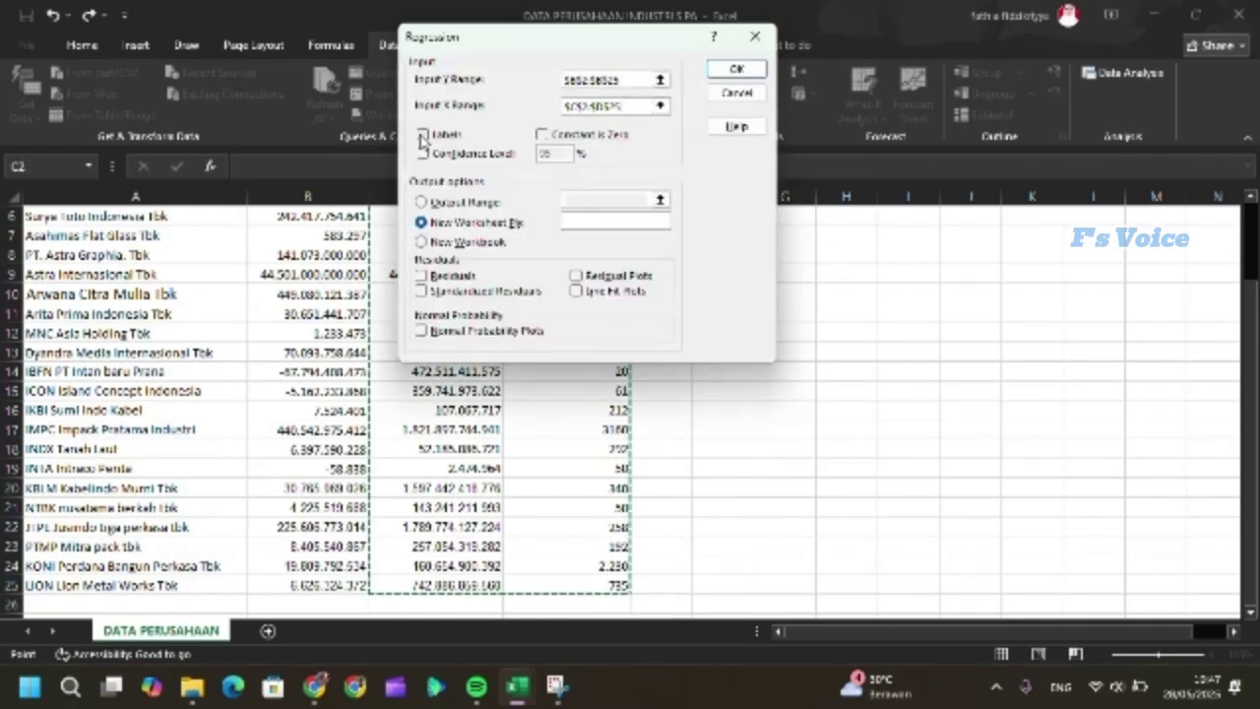
click(735, 72)
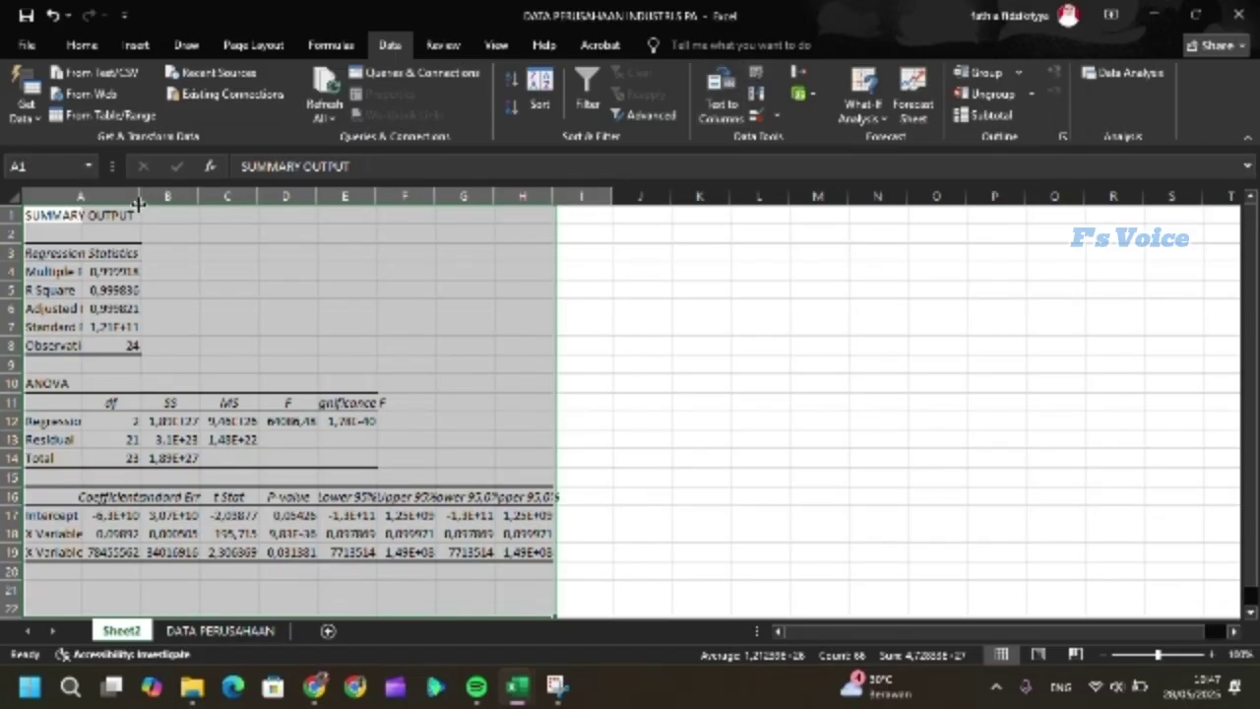
double_click(83, 197)
drag(196, 197, 1114, 197)
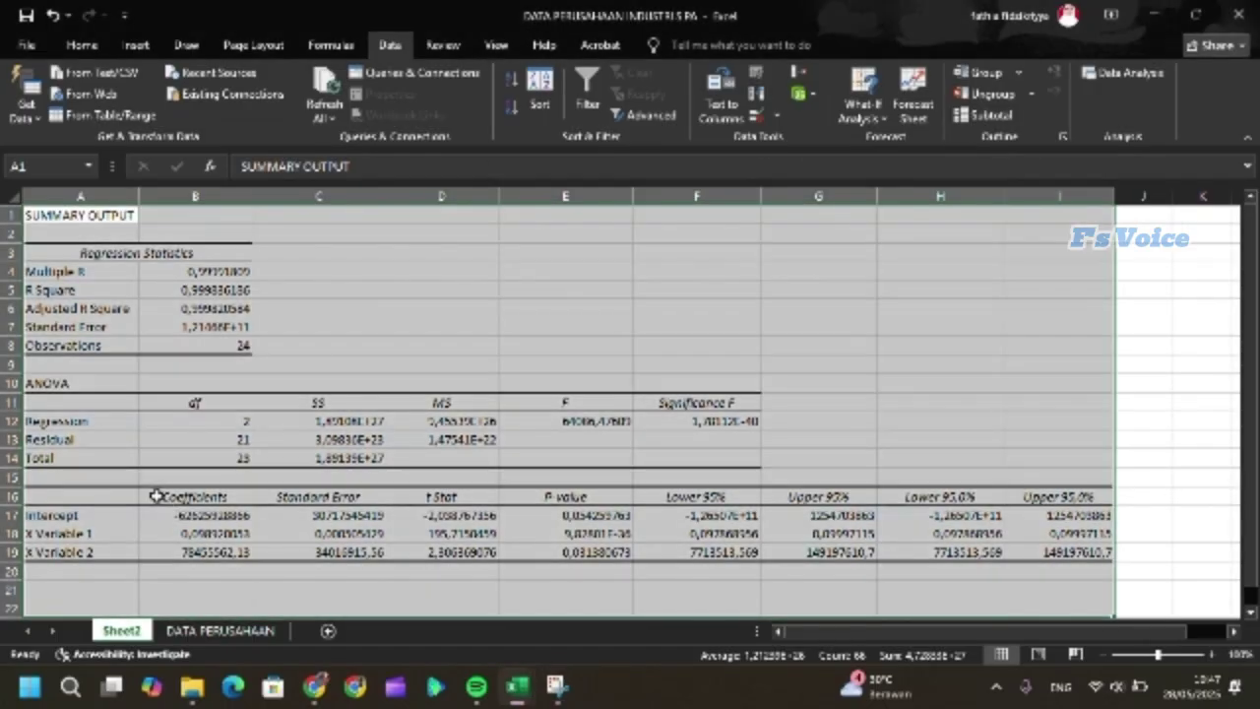
- Fill the Coefficients column of the regression output, B16:B19, with light blue-grey
click(157, 496)
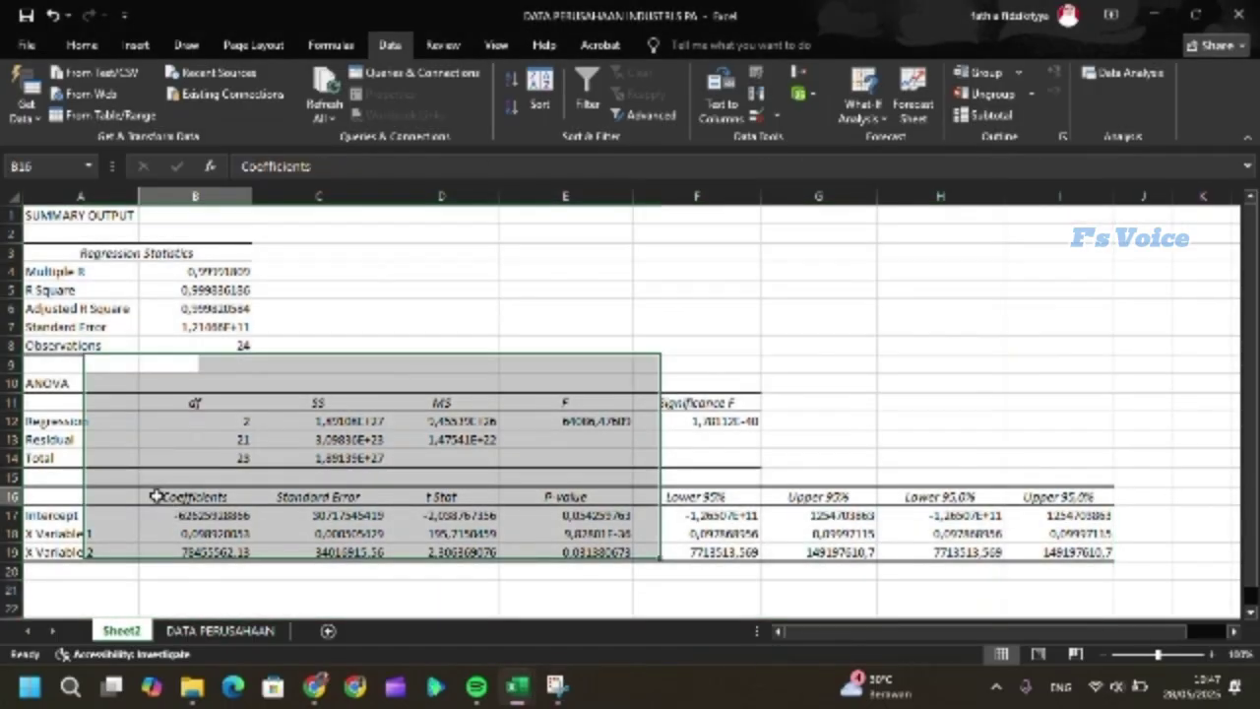
drag(158, 497, 208, 552)
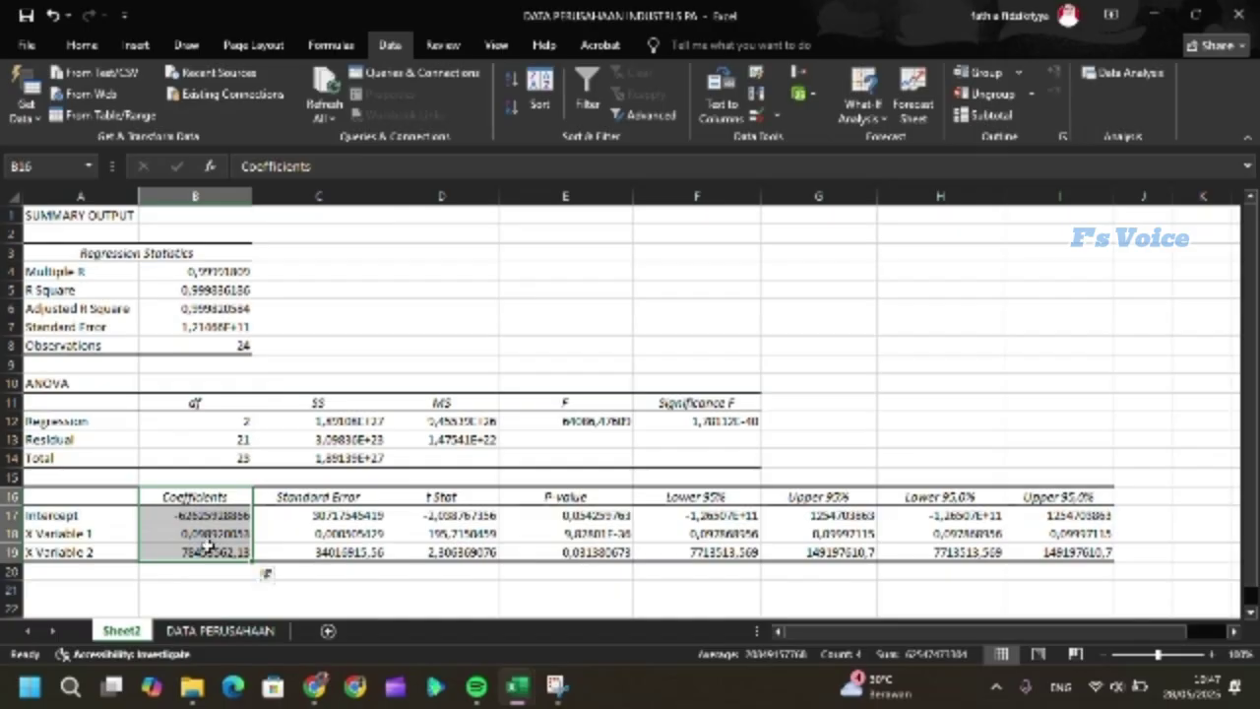
click(83, 45)
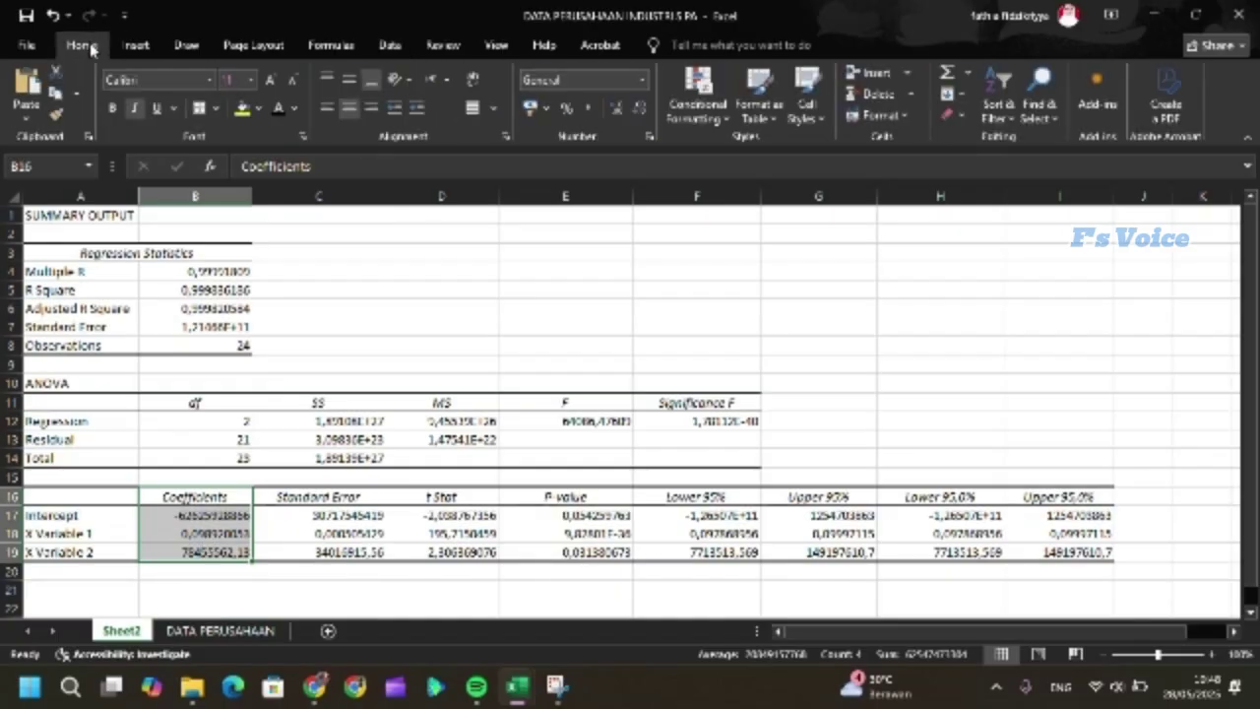
click(259, 109)
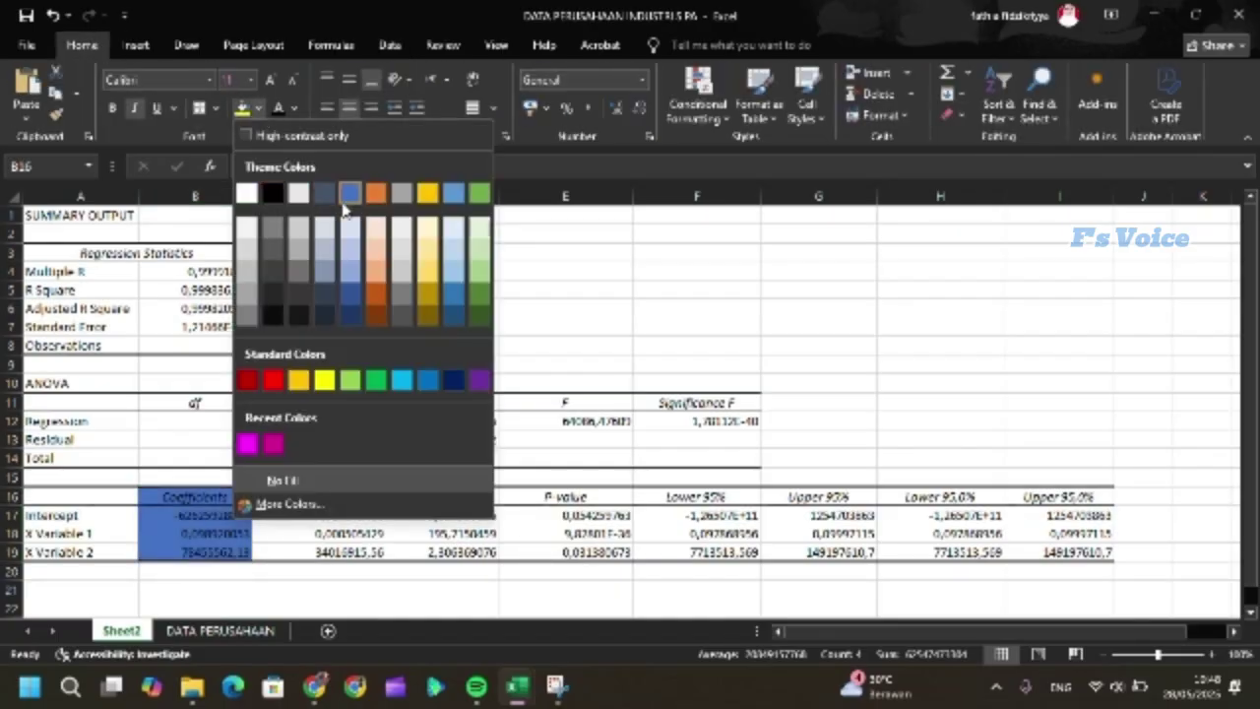
click(331, 249)
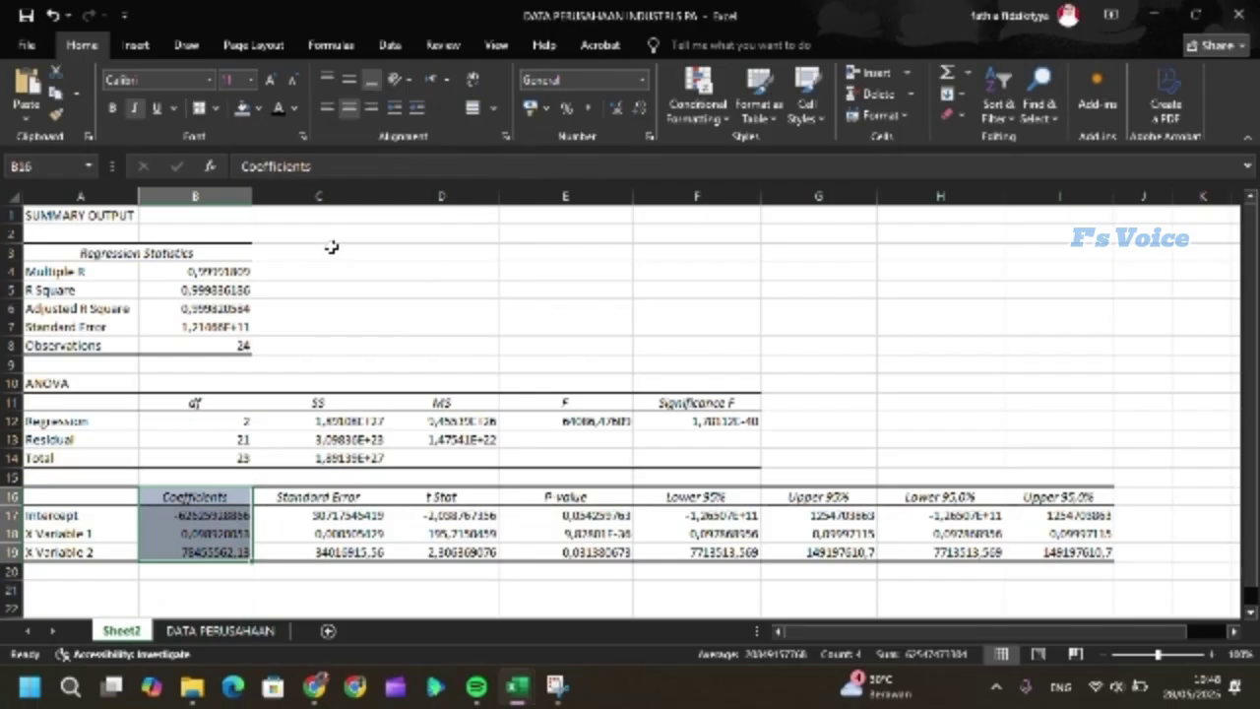
- Rename the regression output sheet as REGRESI
right_click(129, 638)
click(178, 464)
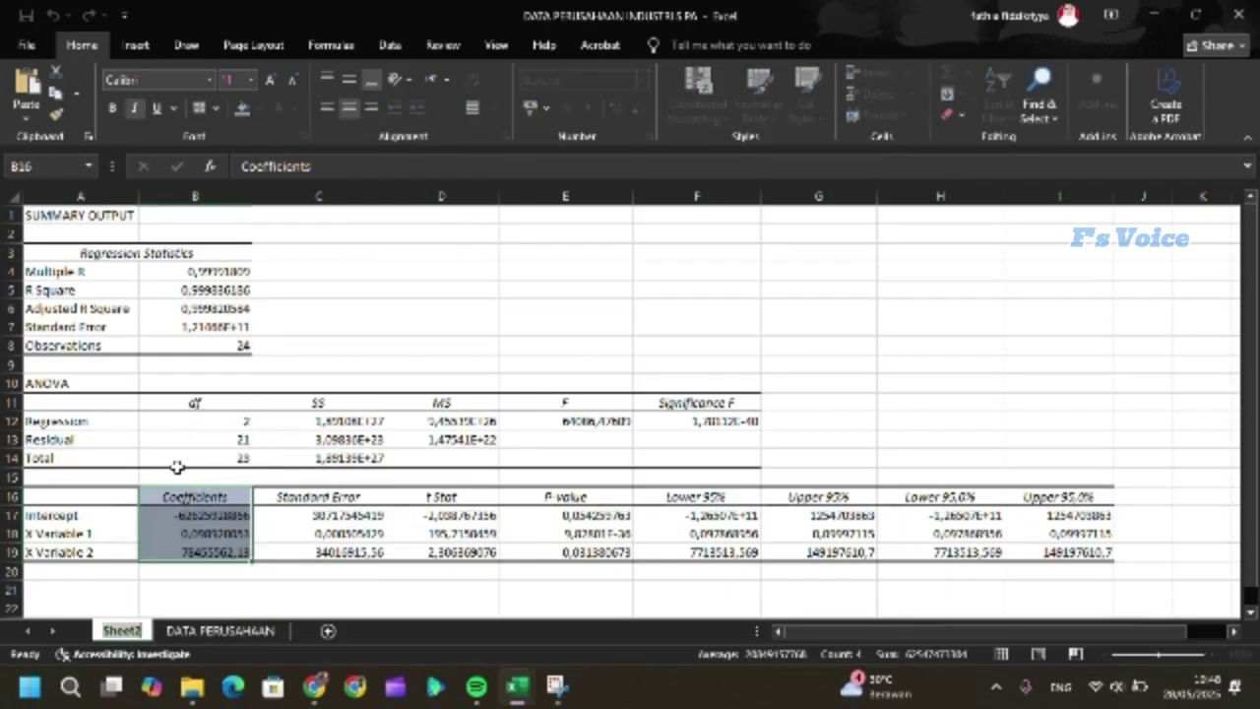
text(REGRESI)
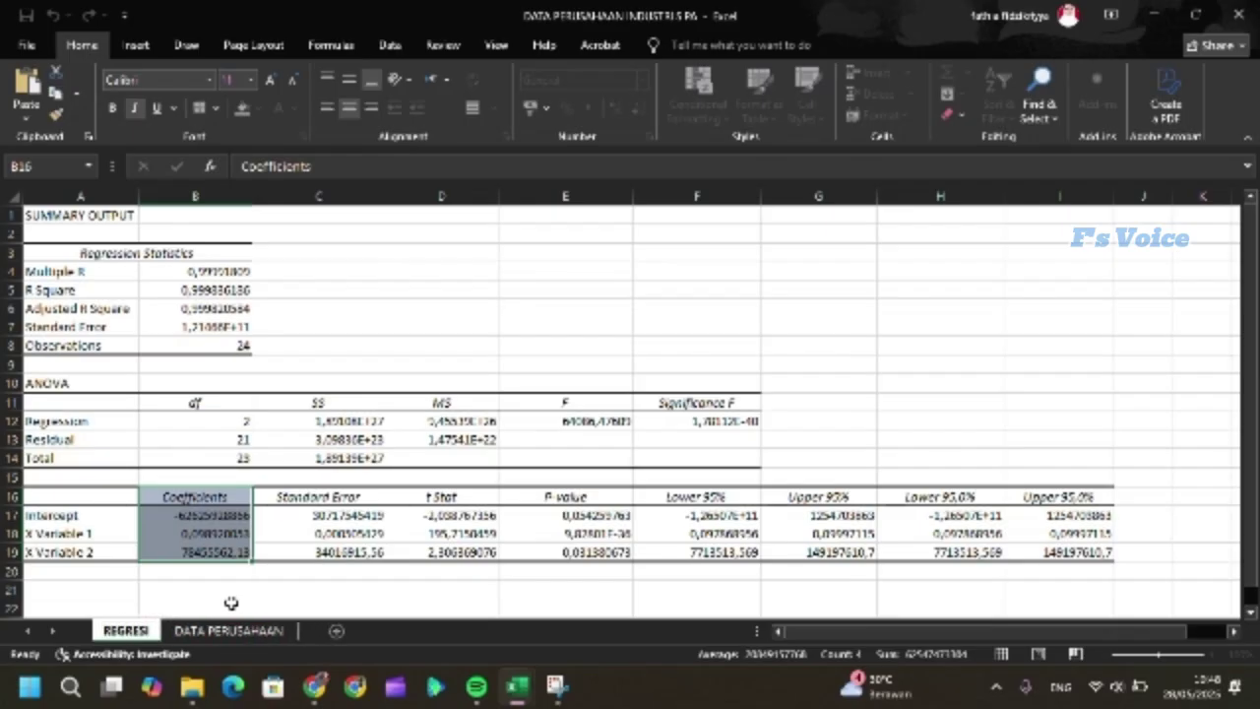
key(Return)
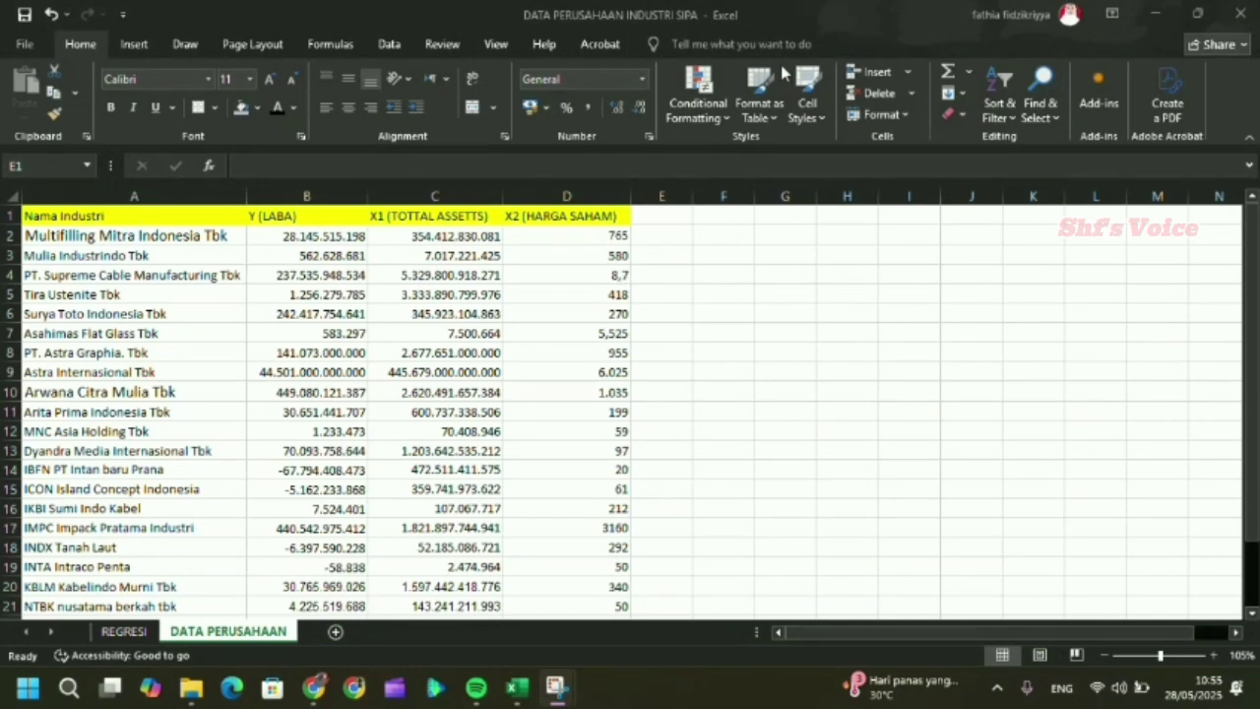
- Run a Regression on the DATA PERUSAHAAN sheet with Y range $B$2:$B$25 and X range $C$2:$D$25, output to a new worksheet
click(388, 44)
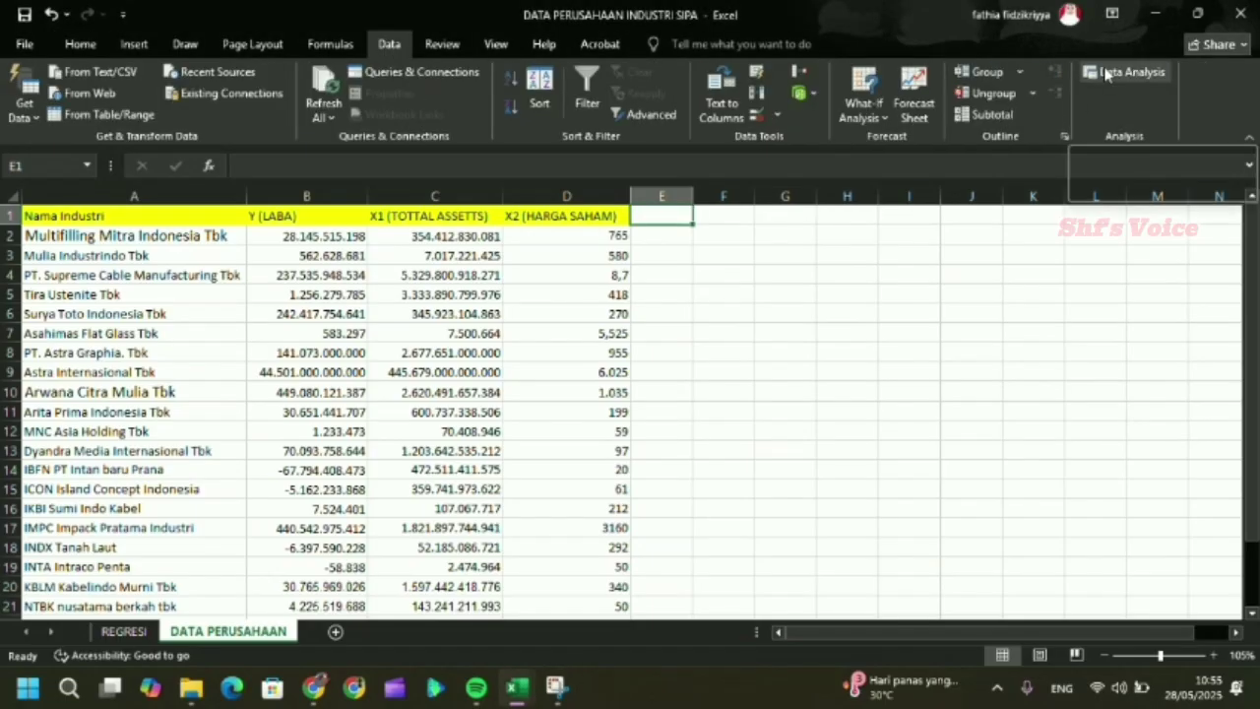
click(1128, 72)
click(726, 149)
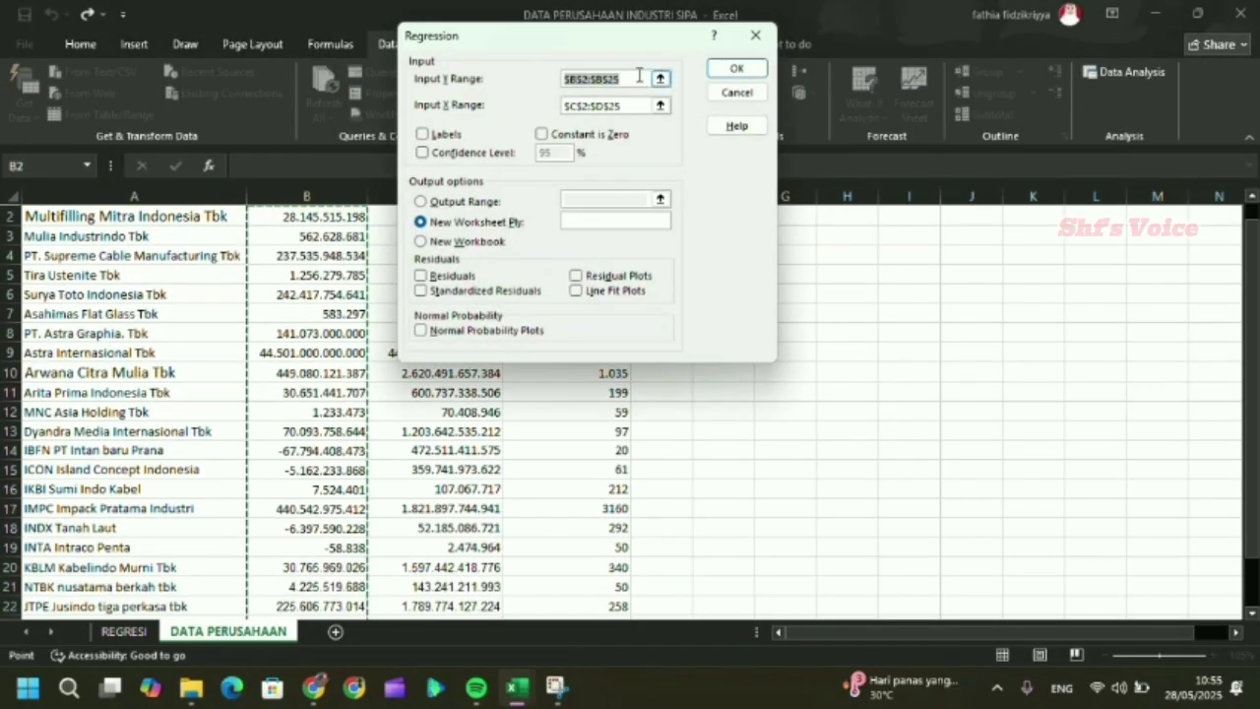
drag(357, 219, 339, 583)
click(662, 106)
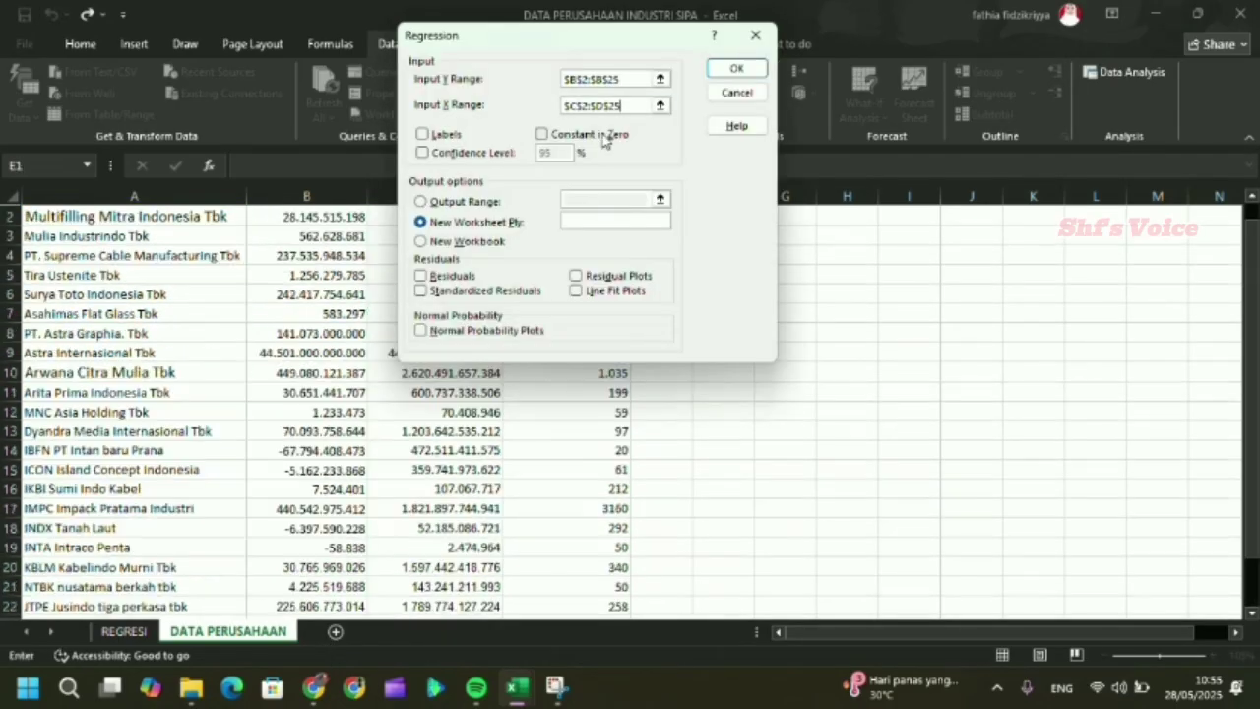
drag(450, 213, 607, 591)
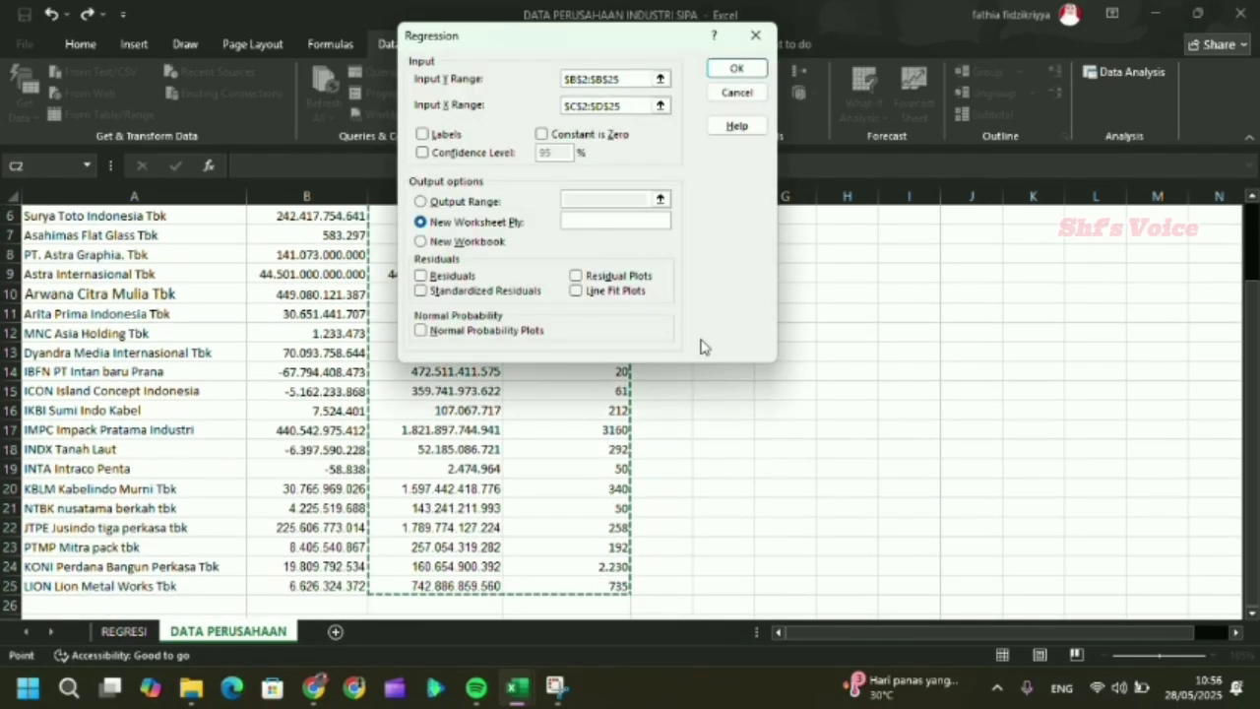
click(739, 69)
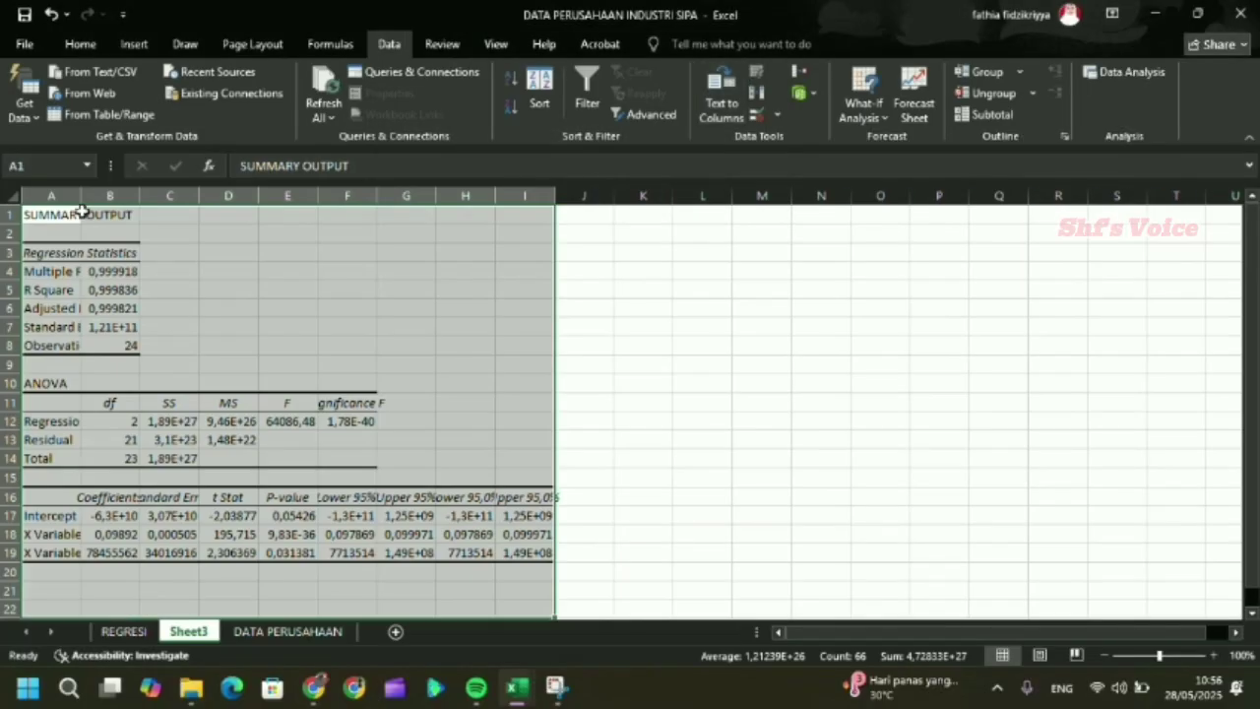
- Widen columns A through D of the new regression output so their labels and values fit
drag(81, 200, 660, 196)
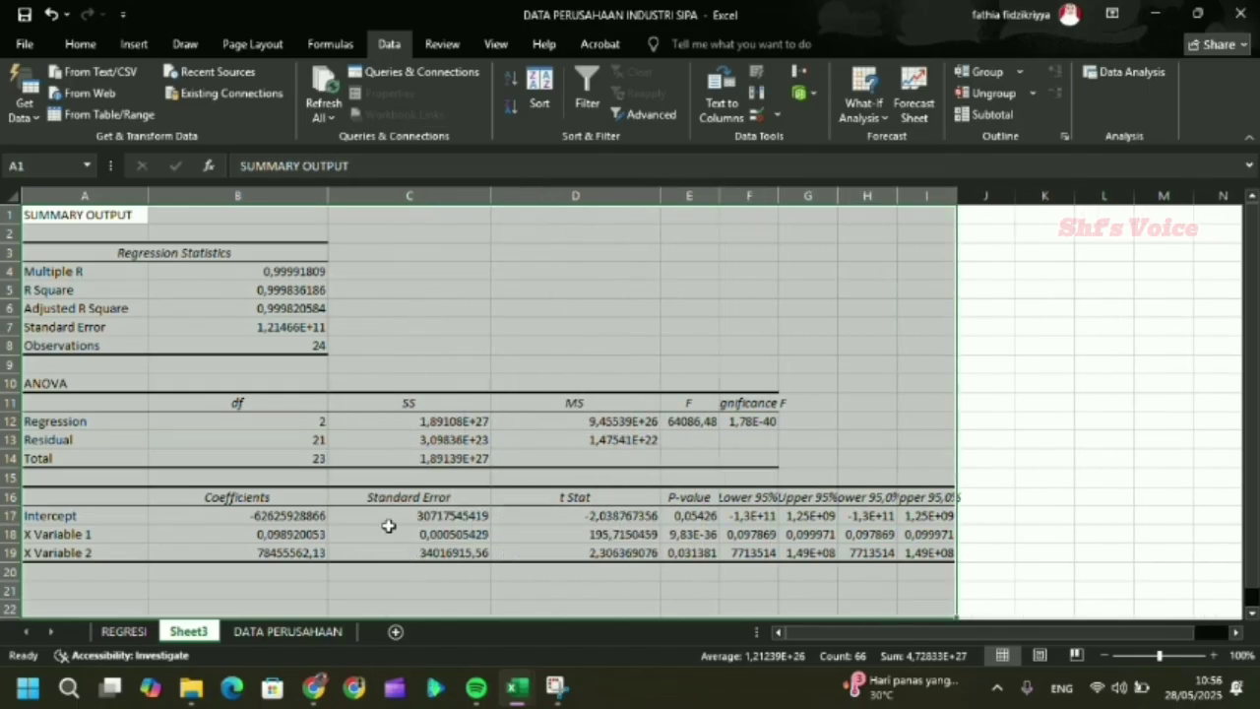
click(984, 327)
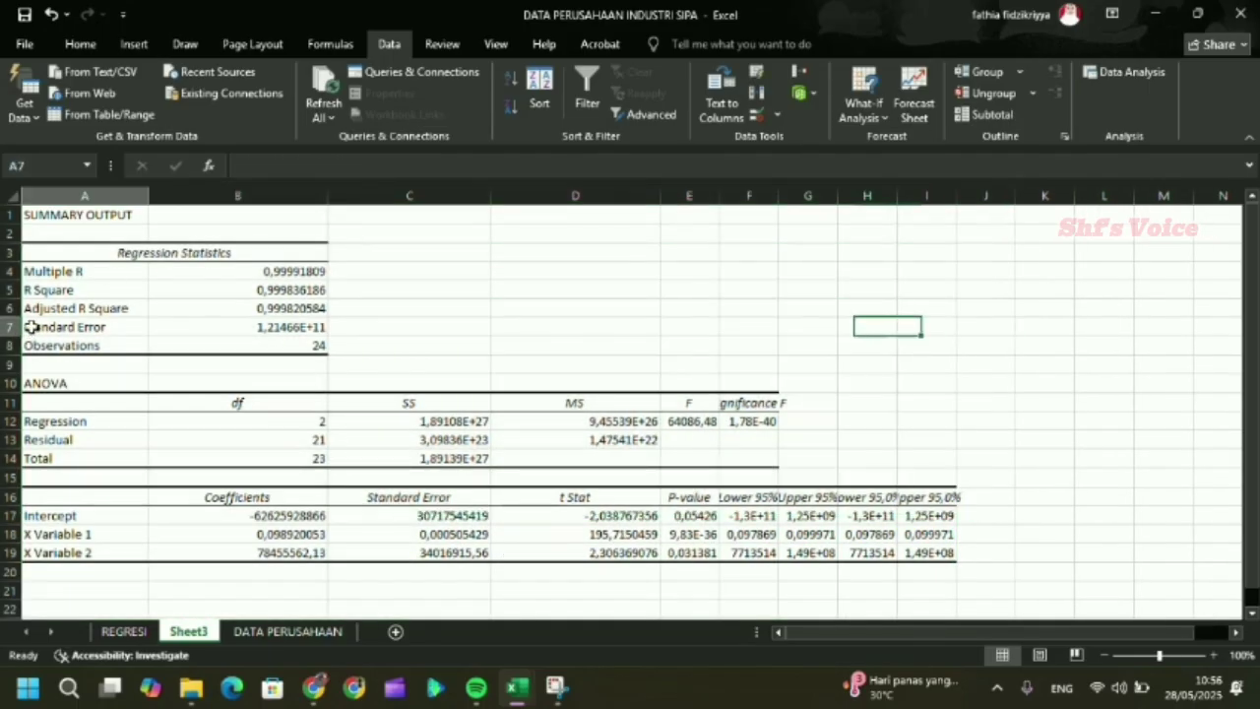
drag(27, 327, 175, 322)
click(335, 215)
drag(328, 197, 373, 197)
click(325, 270)
click(272, 326)
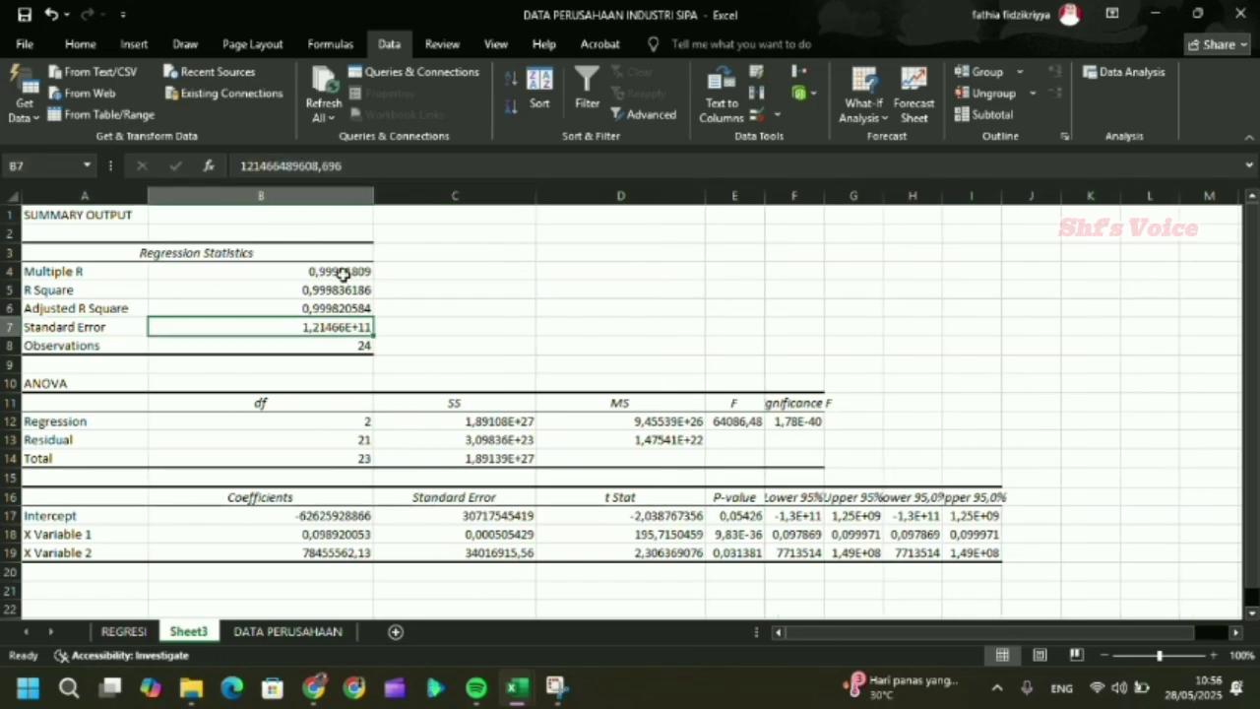
drag(373, 198, 333, 203)
- Fill the Standard Error row A7:B7 and the Standard Error column C16:C19 with light green
drag(109, 331, 183, 329)
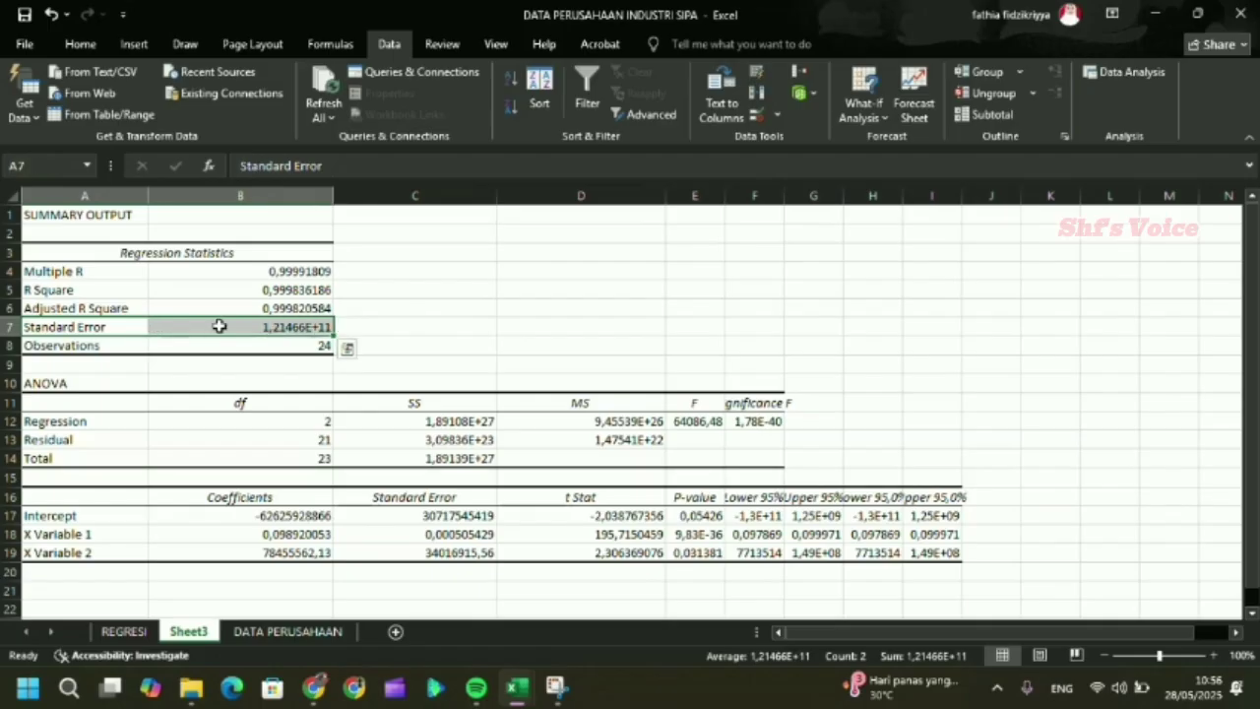
click(81, 43)
click(257, 107)
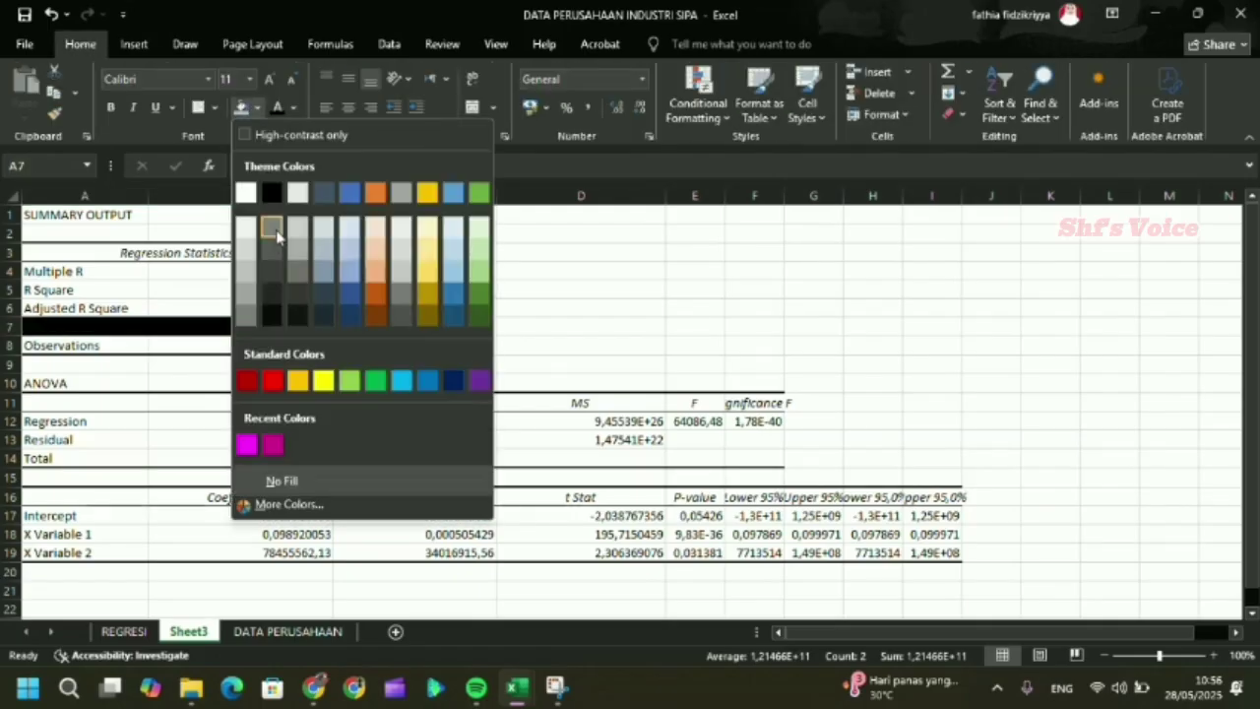
click(479, 264)
drag(400, 496, 393, 551)
click(242, 109)
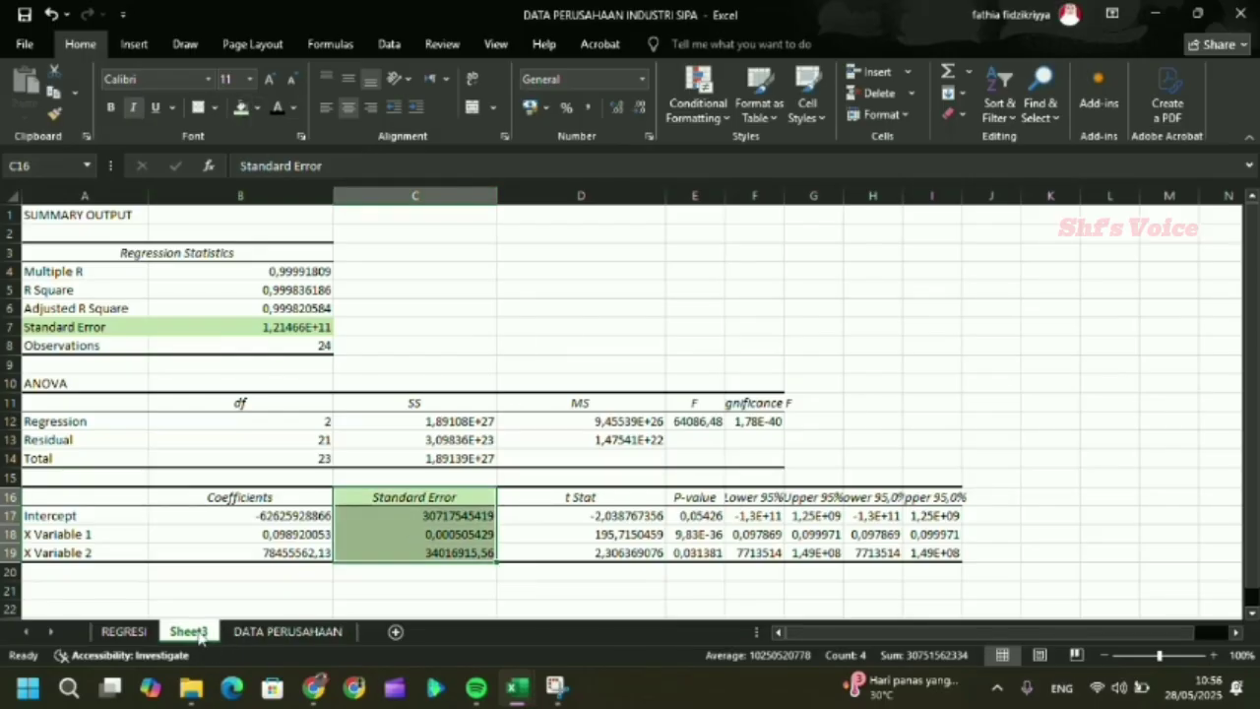
- Rename the new output sheet as STANDART ERROR
right_click(199, 638)
click(276, 456)
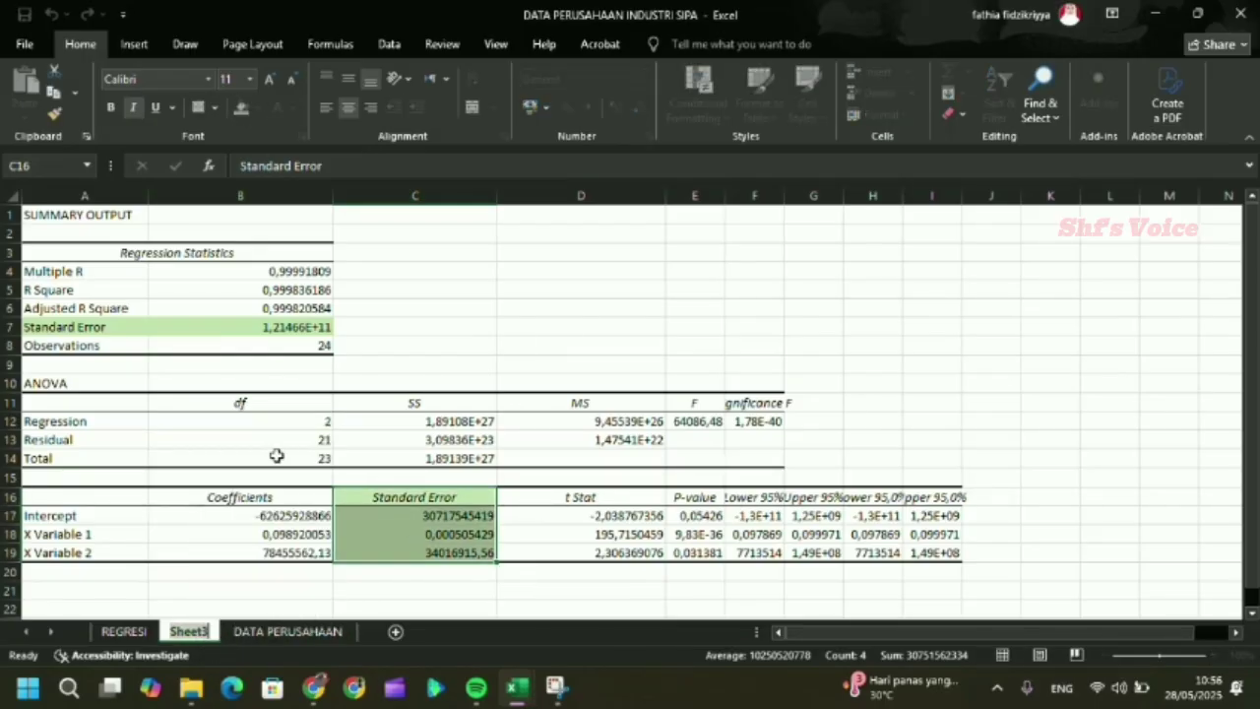
text(STANDAR)
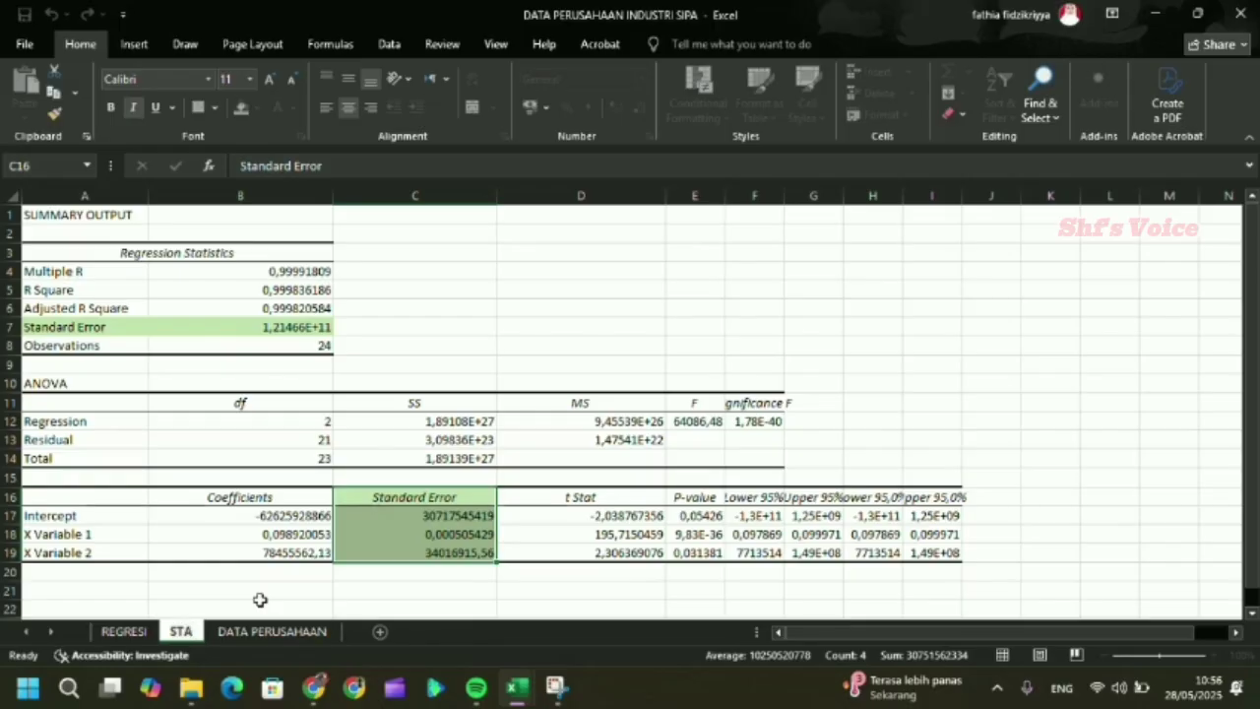
text(T ERROR)
key(Return)
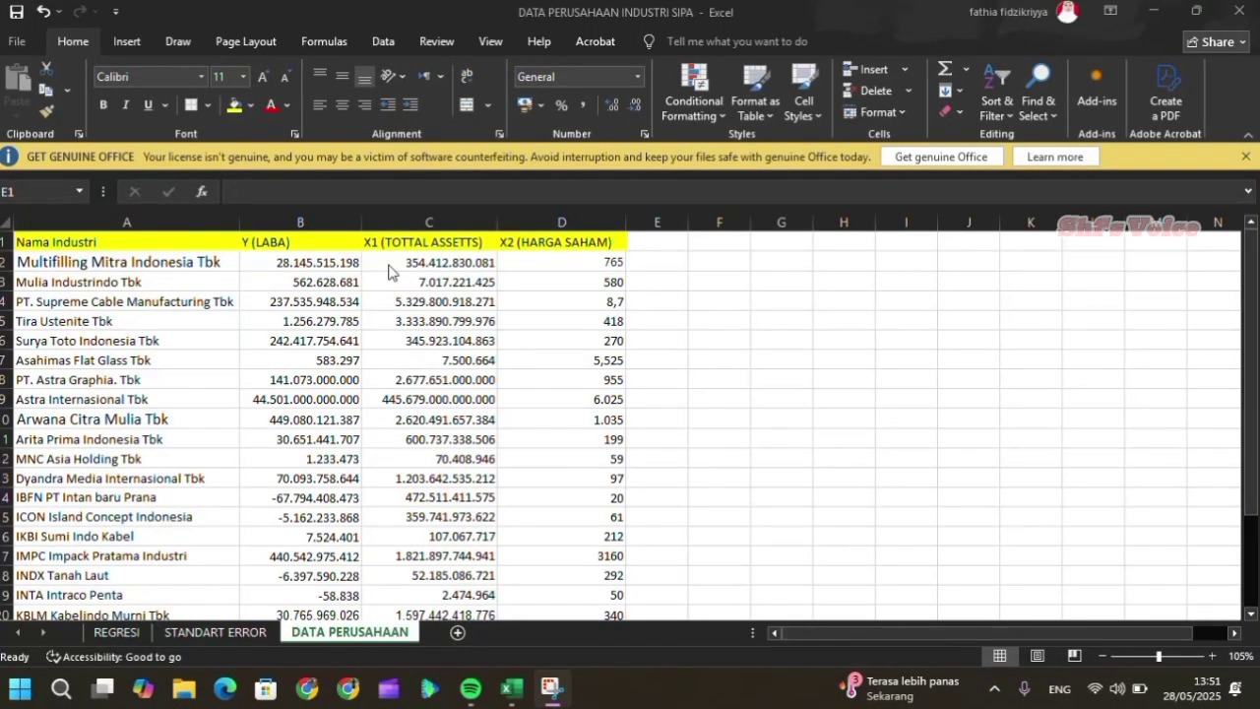
- Start a Regression analysis on the DATA PERUSAHAAN sheet with $B$2:$B$25 as the Y range
click(390, 44)
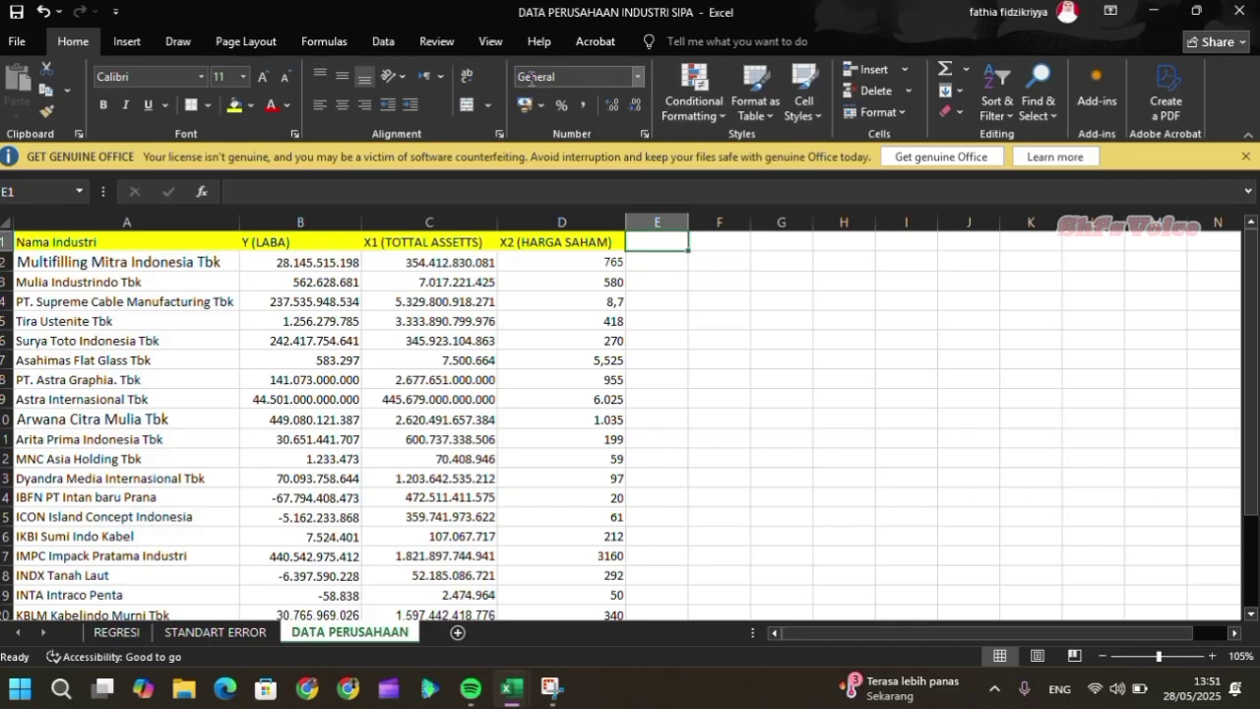
click(384, 44)
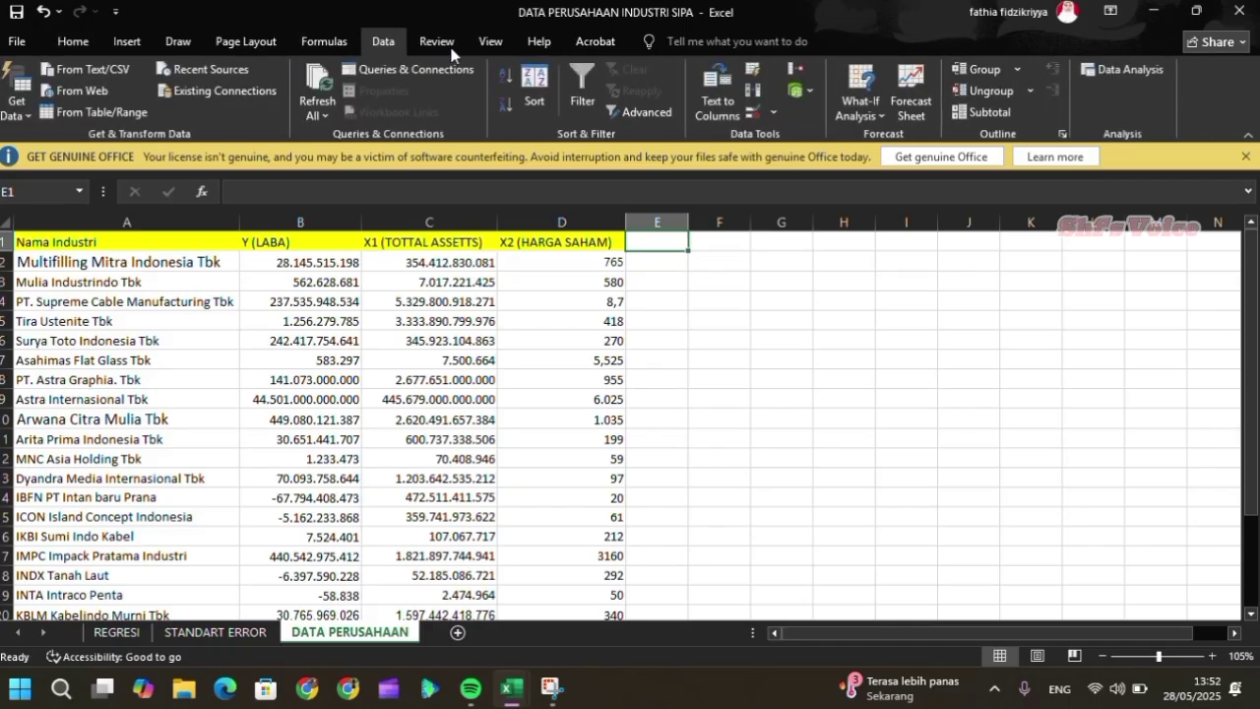
click(1136, 71)
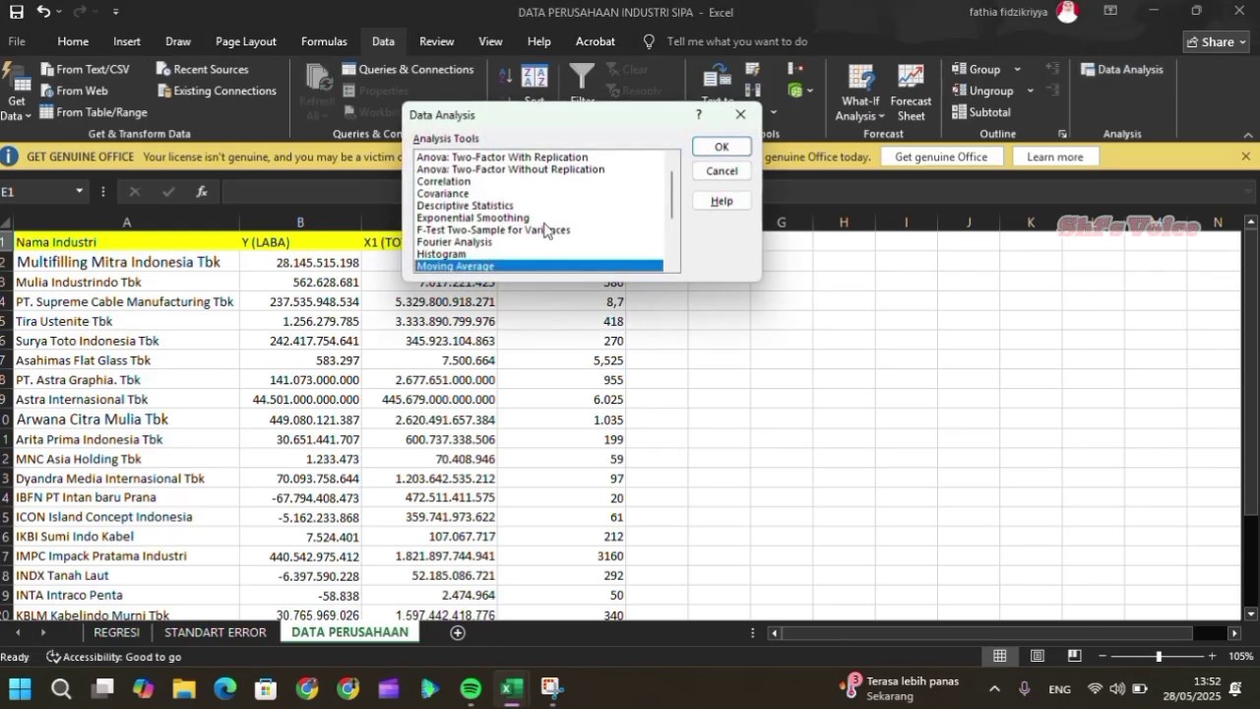
scroll(669, 266, down, 2)
click(462, 254)
click(720, 146)
drag(274, 264, 311, 581)
- Run the regression to a new worksheet using $C$2:$D$25 as the X range, and widen output columns A through I
click(571, 104)
scroll(375, 293, down, 4)
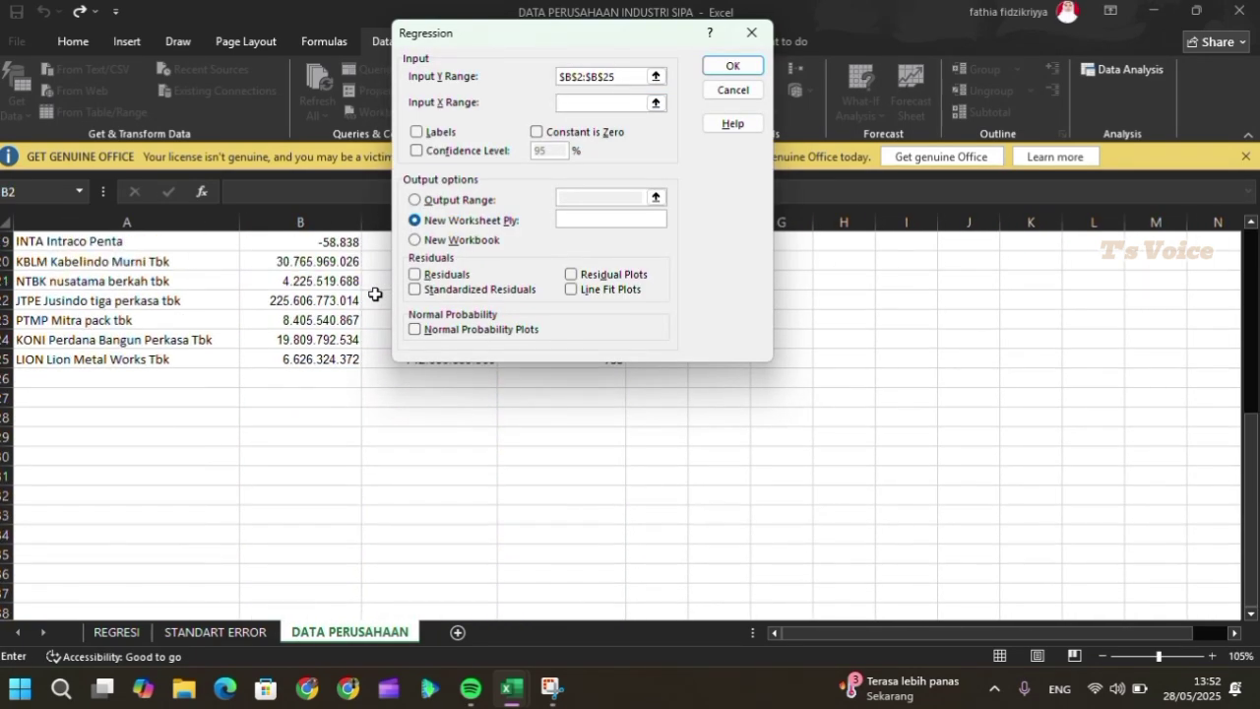
scroll(375, 293, up, 6)
drag(379, 262, 574, 548)
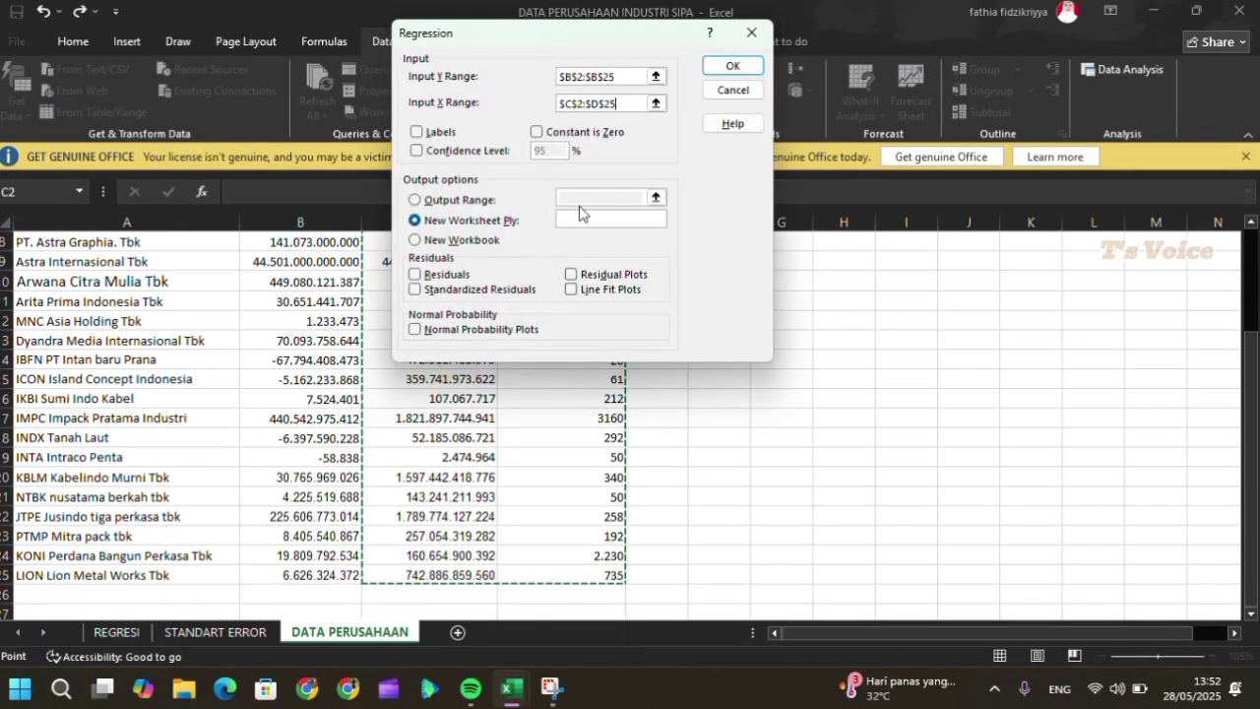
click(727, 68)
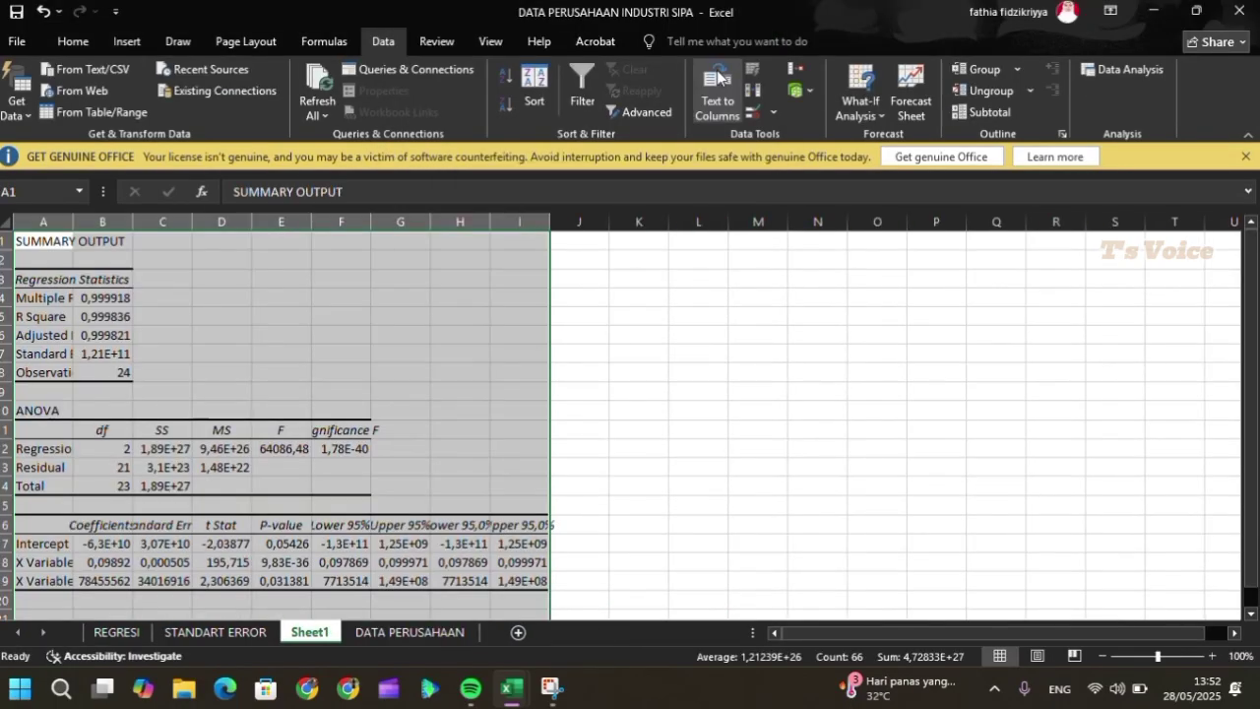
drag(69, 227, 904, 222)
click(933, 279)
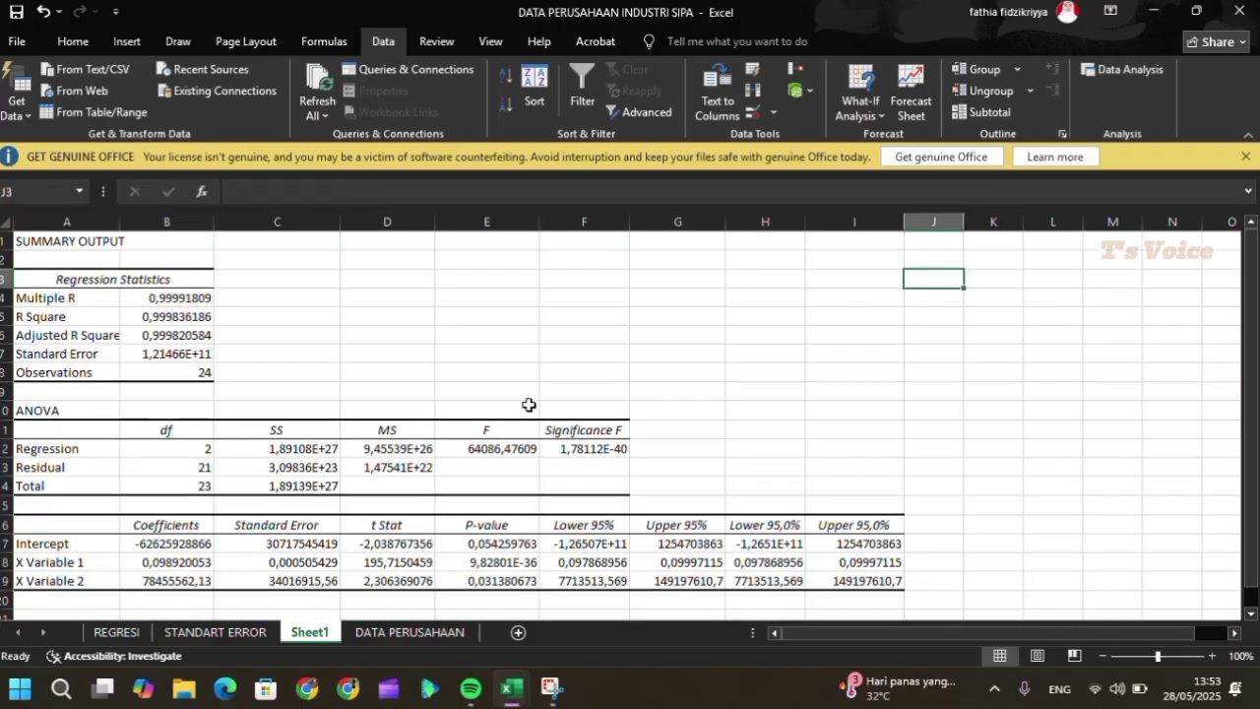
- Fill the F and Significance F cells of the ANOVA table, E11:F12, with light orange
drag(489, 430, 591, 449)
click(74, 40)
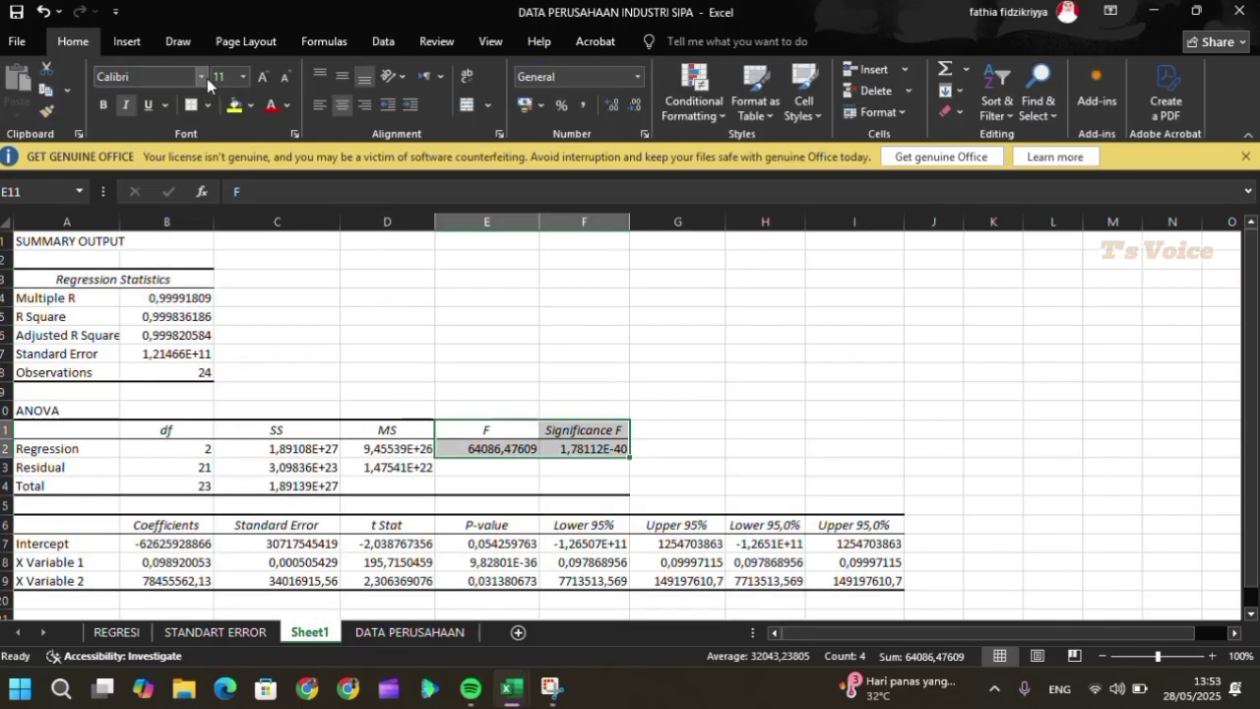
click(251, 106)
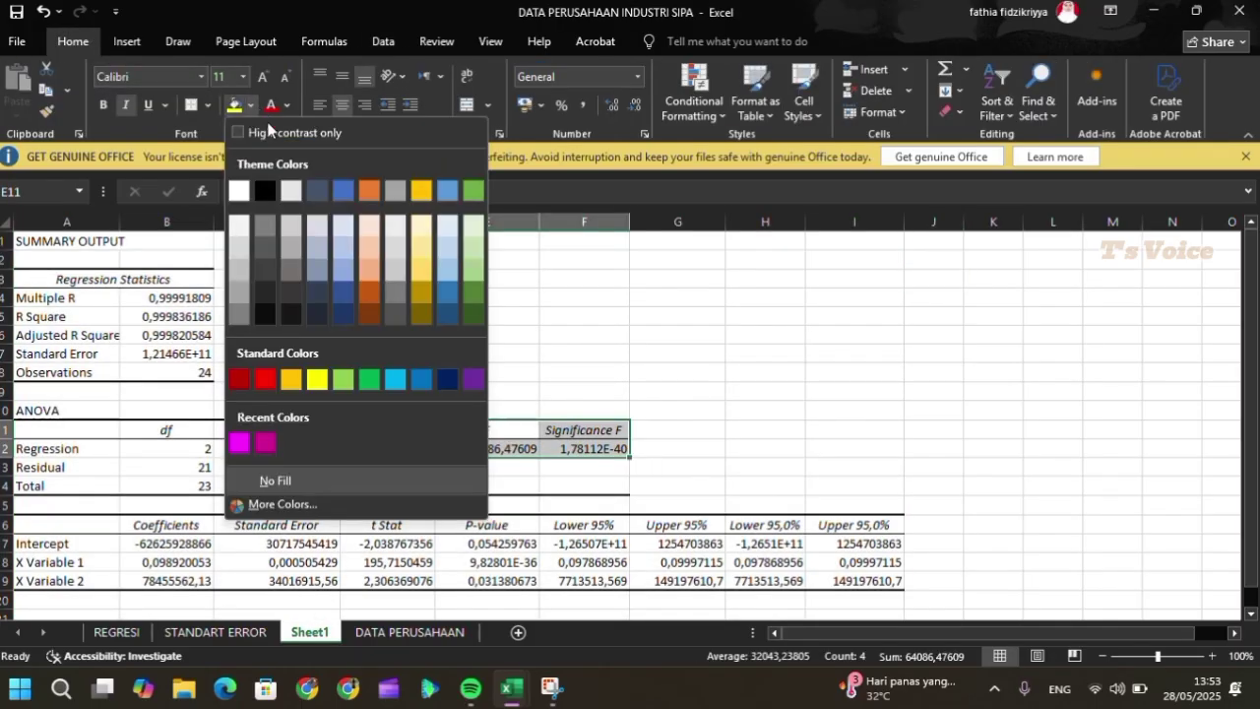
click(372, 277)
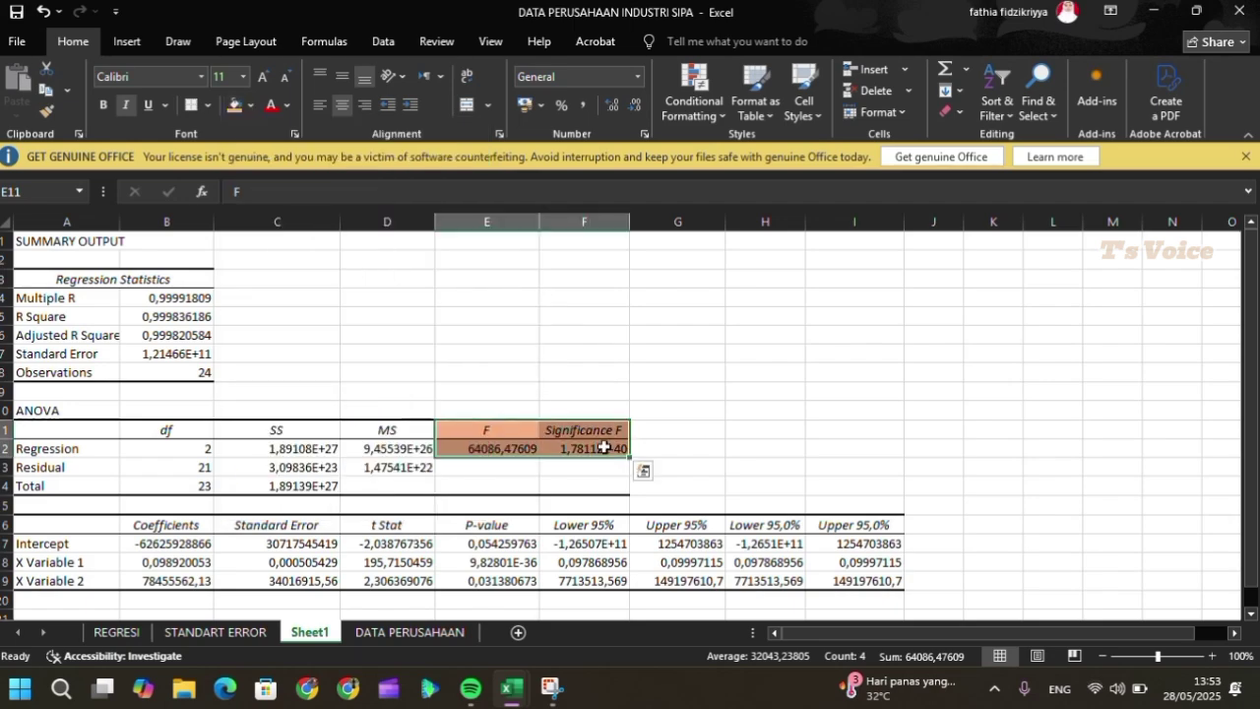
- Rename the output sheet with the highlighted F and Significance F cells as PENGUJIAN HIPOTESIS
click(676, 461)
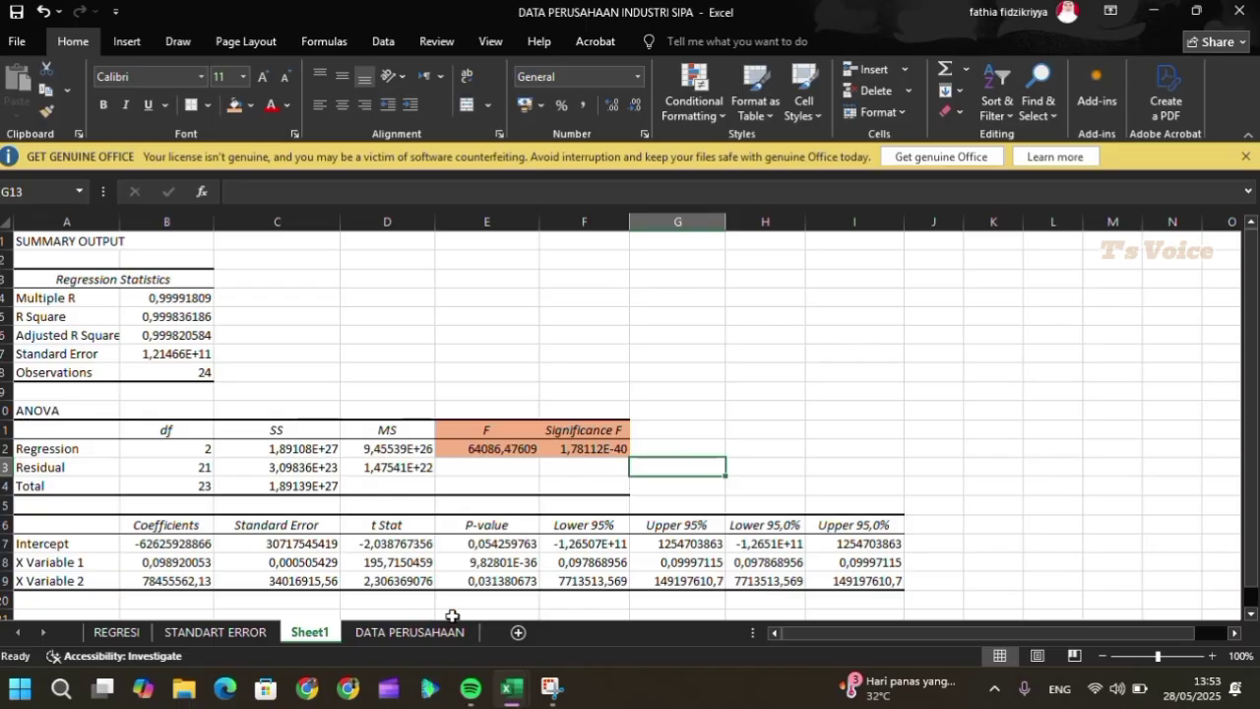
double_click(333, 635)
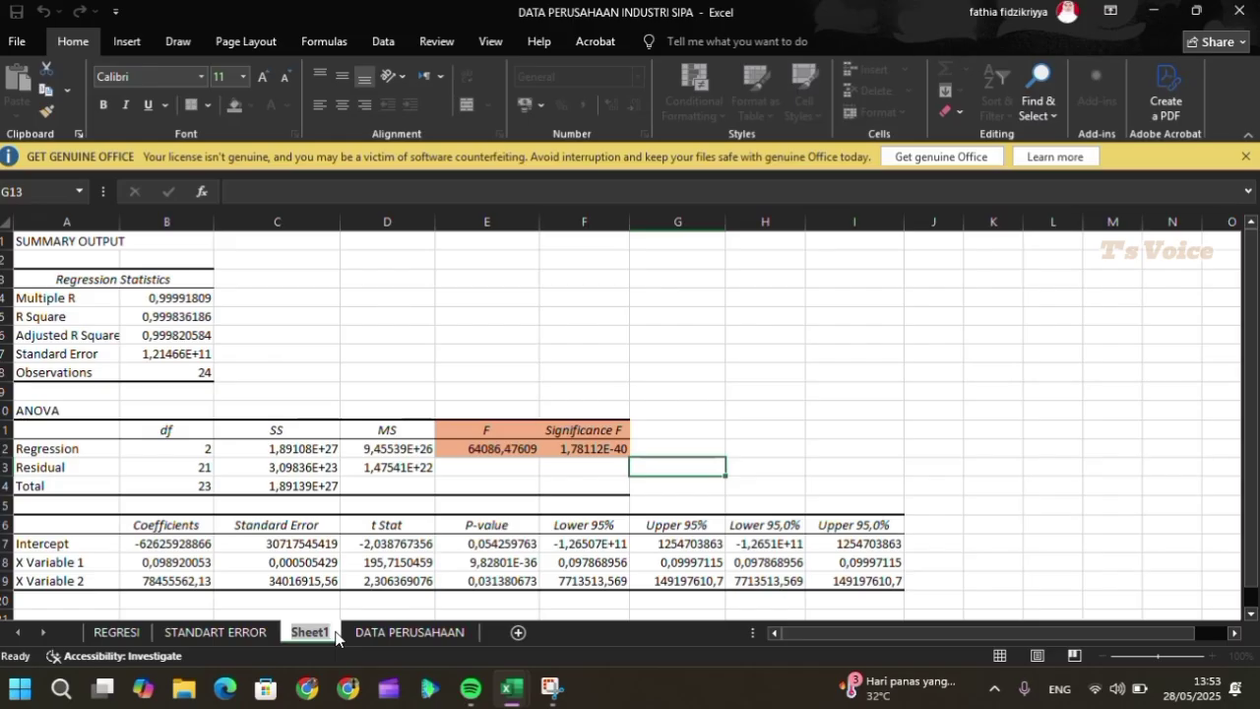
text(pe)
key(BackSpace)
key(BackSpace)
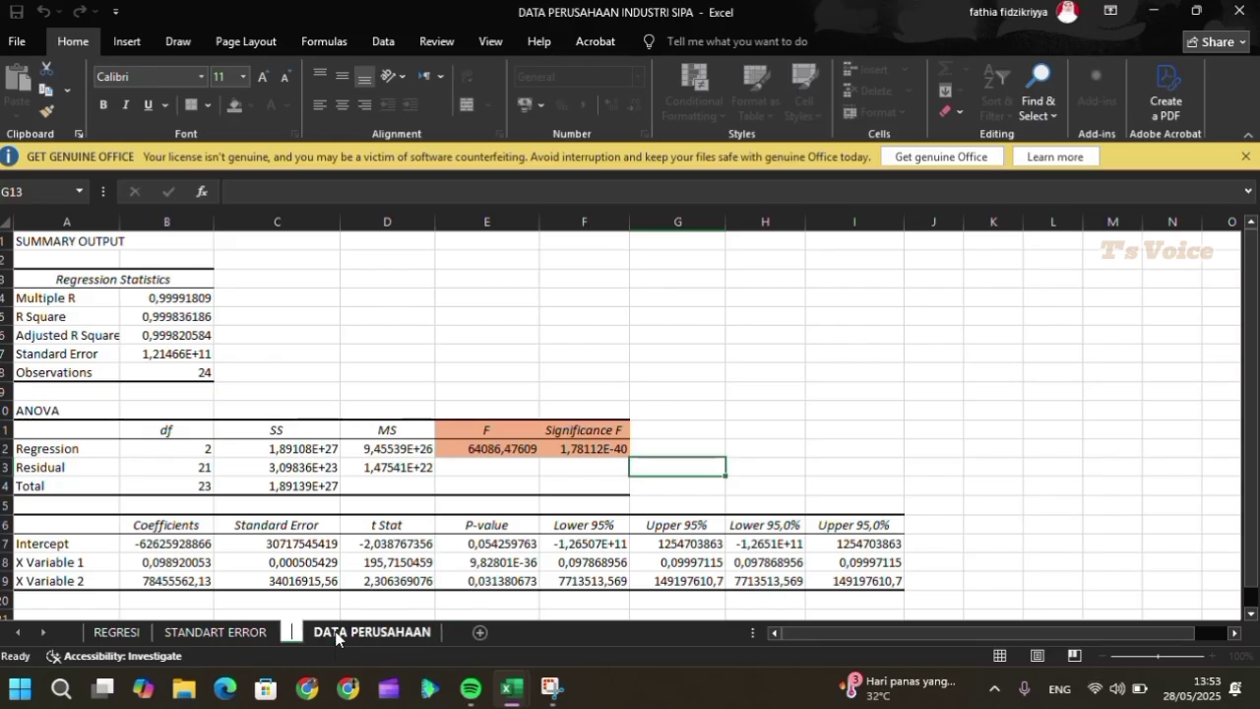
text(PENGUJI)
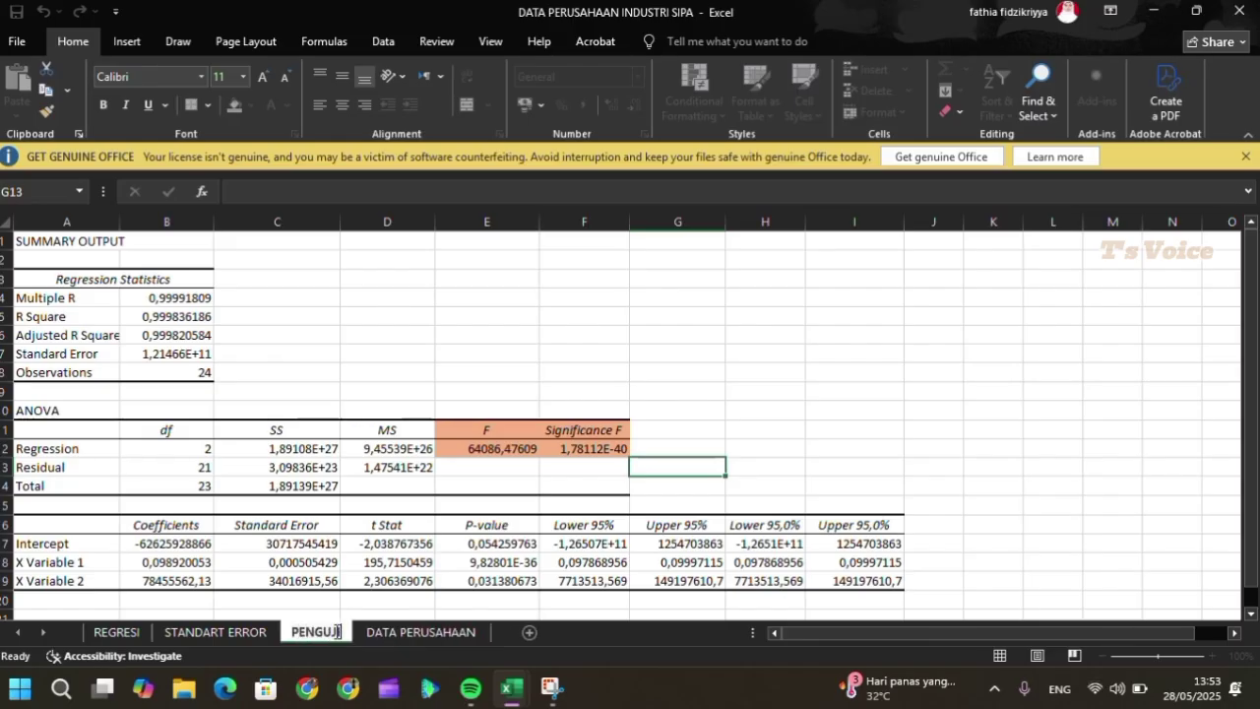
text(AN HIP)
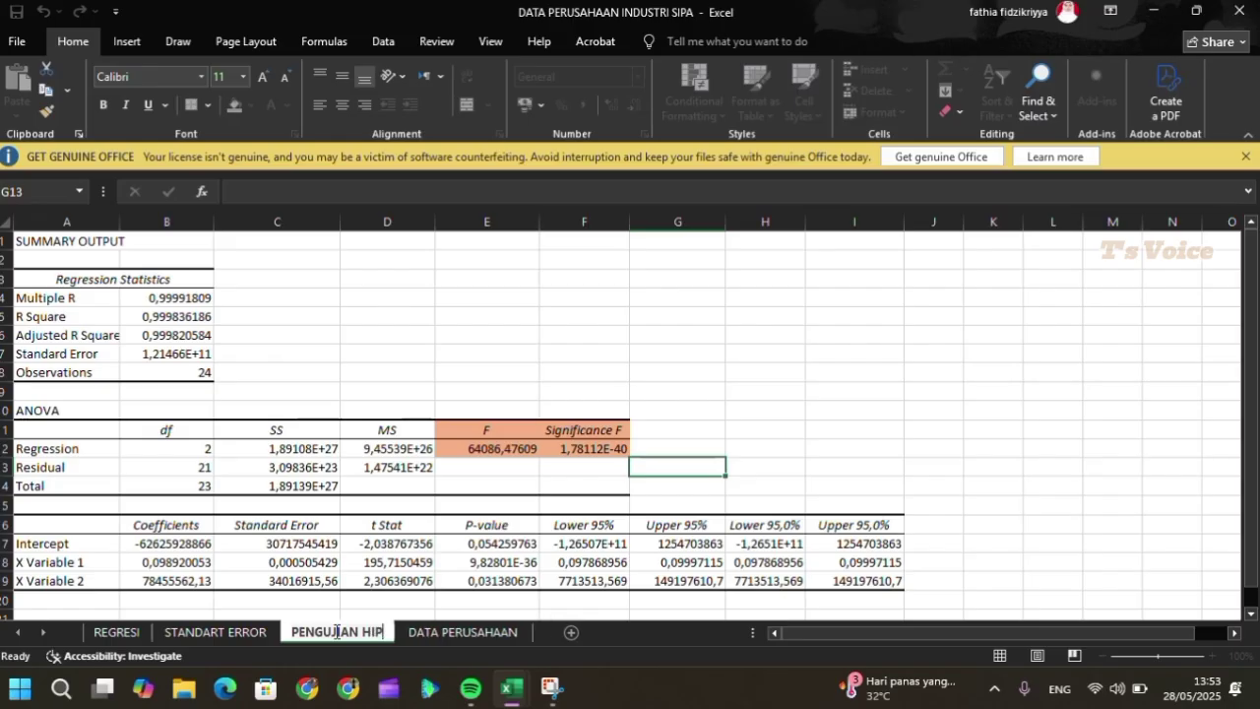
text(OTESIS)
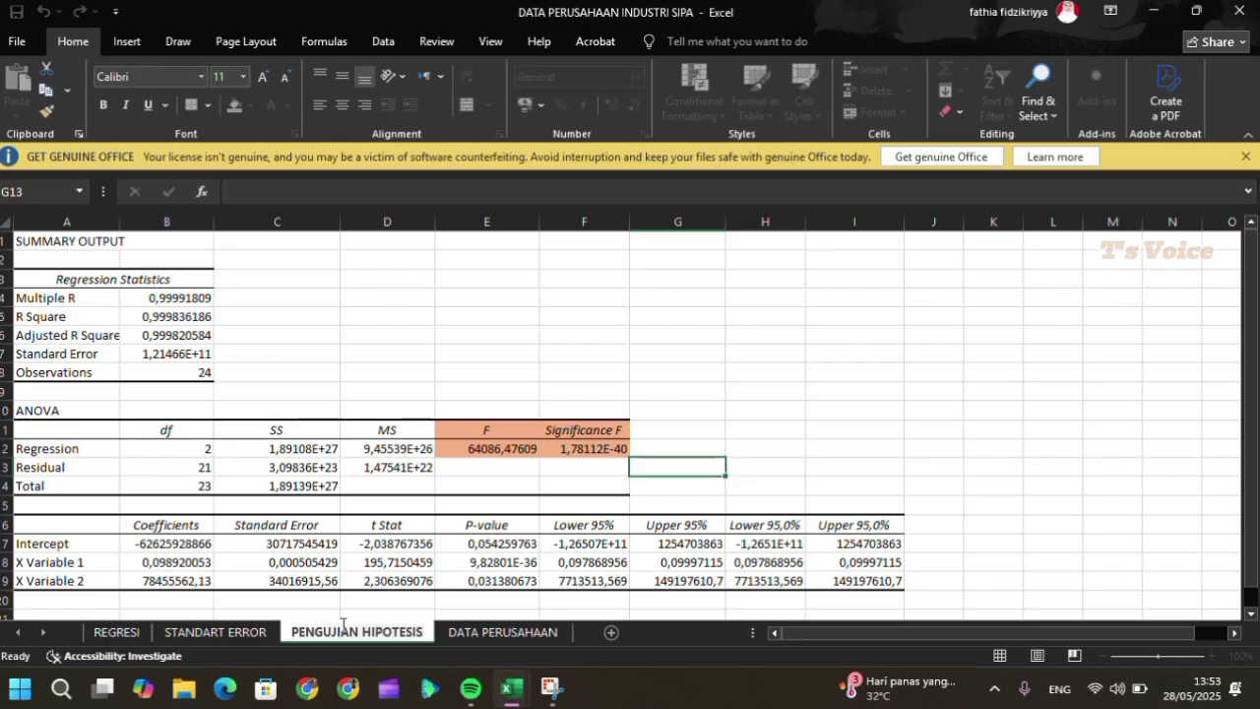
key(Return)
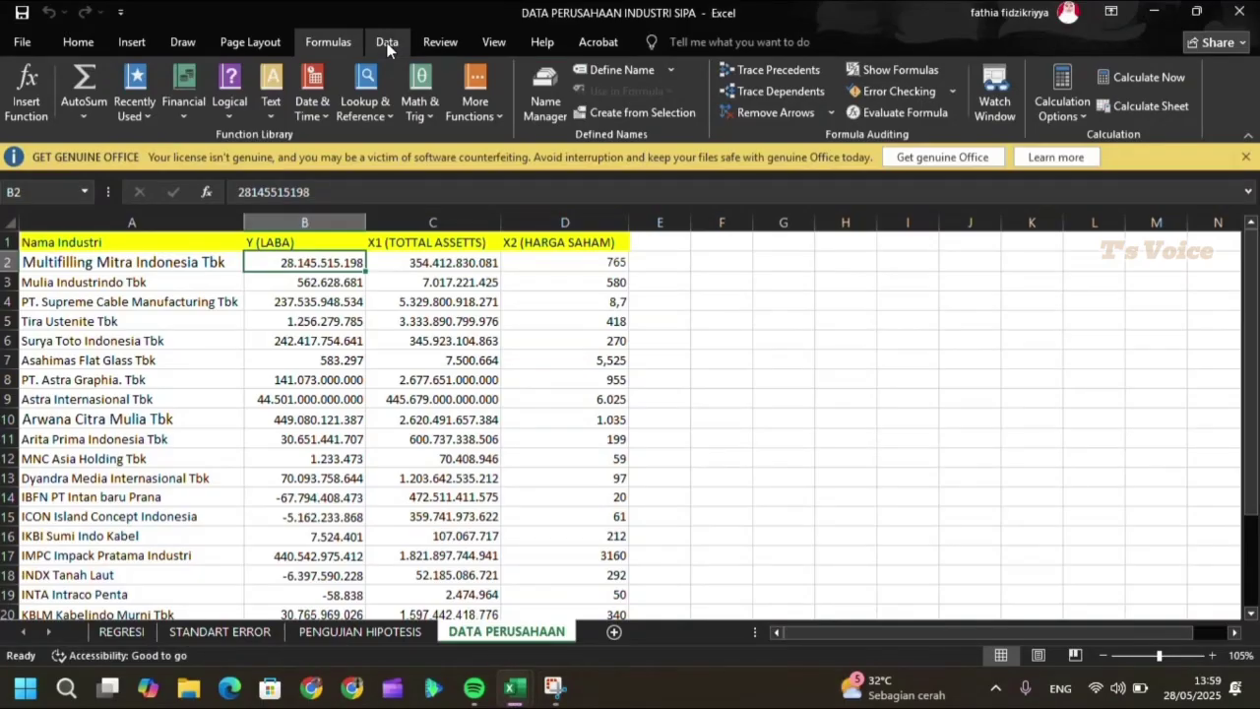
- Run a Regression on DATA PERUSAHAAN to a new worksheet with Y range $B$2:$B$25, X range $C$2:$D$25, residuals, standardized residuals, residual plots and line fit plots
click(387, 42)
click(1131, 69)
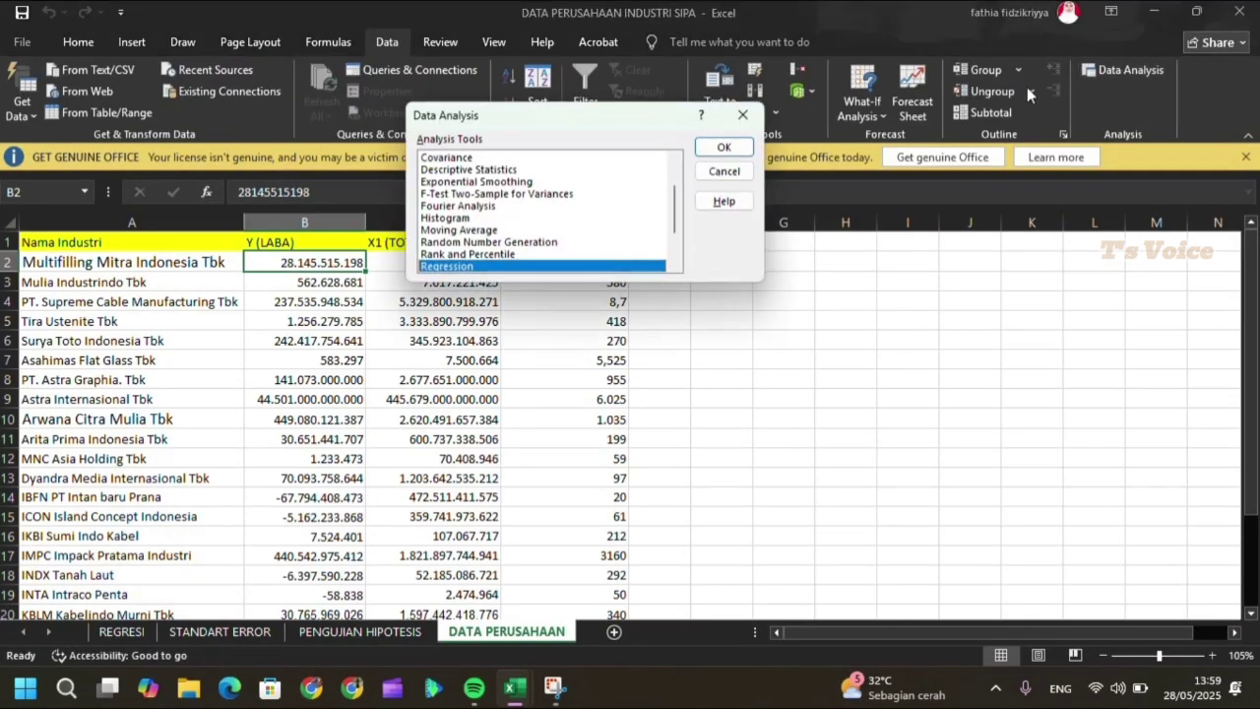
click(724, 147)
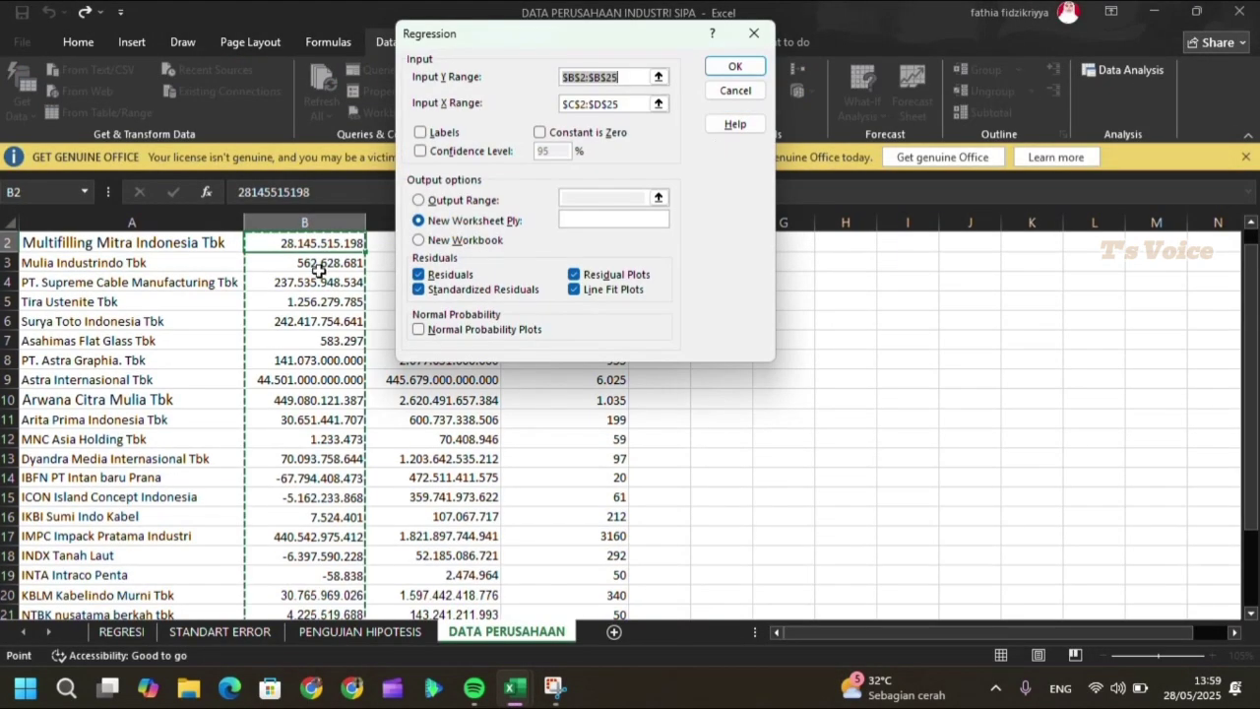
click(563, 103)
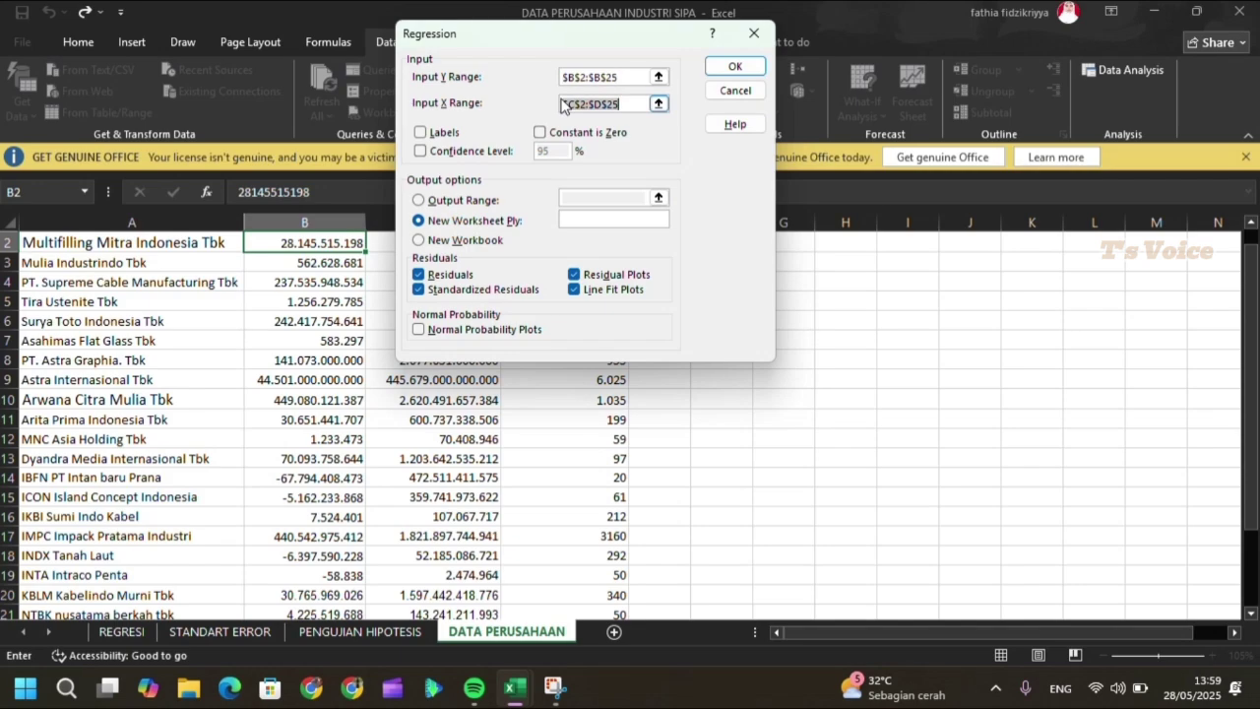
click(659, 102)
drag(432, 242, 591, 532)
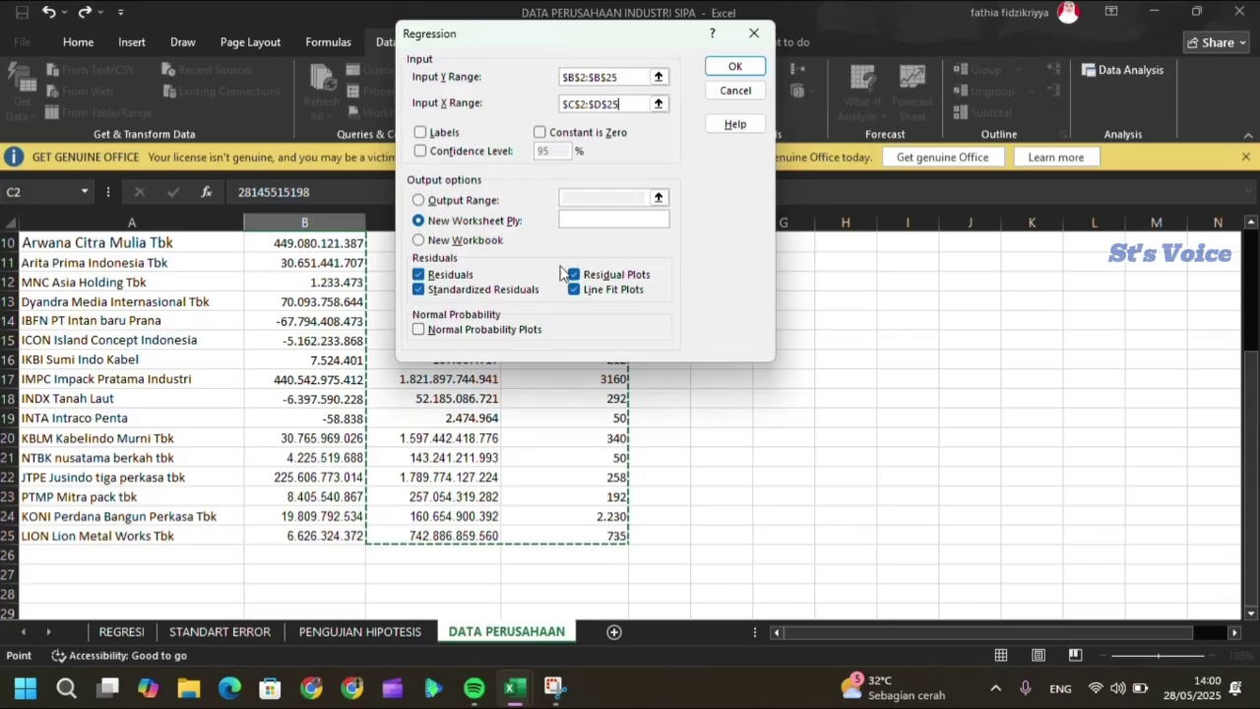
click(734, 66)
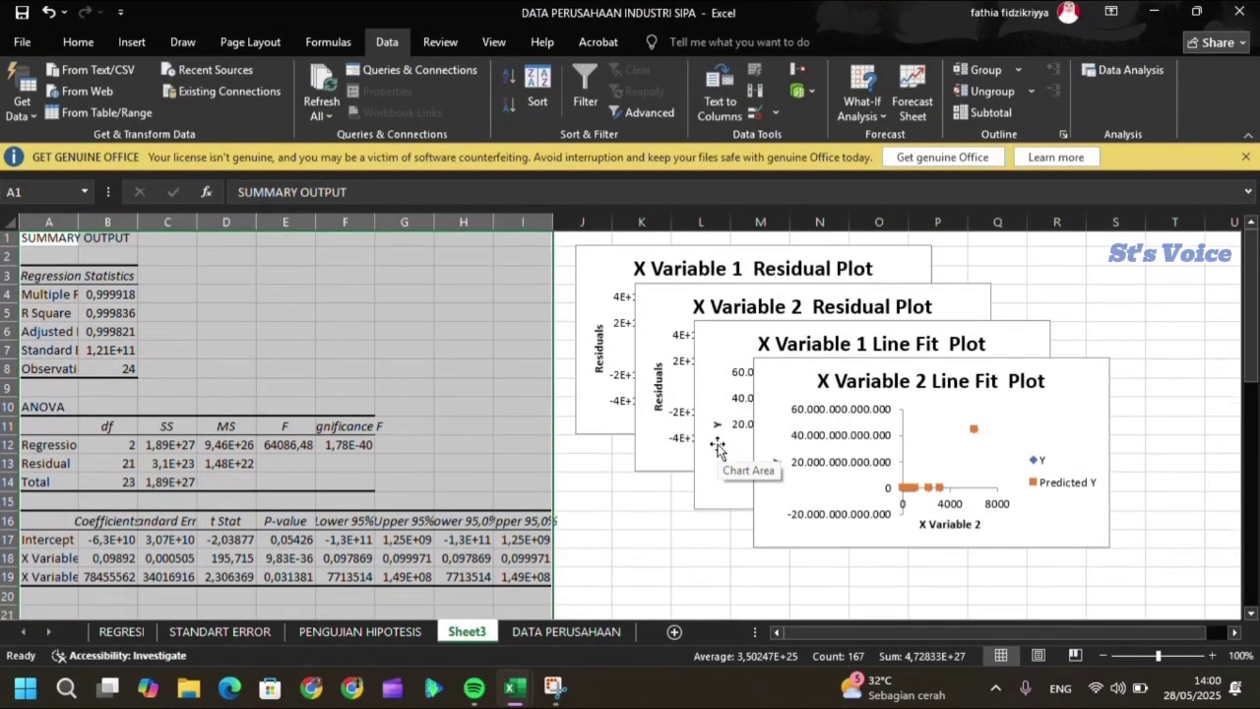
- Move the X Variable 1 and X Variable 2 Line Fit Plots side by side below the coefficients table, beside the residual output
scroll(718, 448, down, 2)
scroll(718, 448, up, 2)
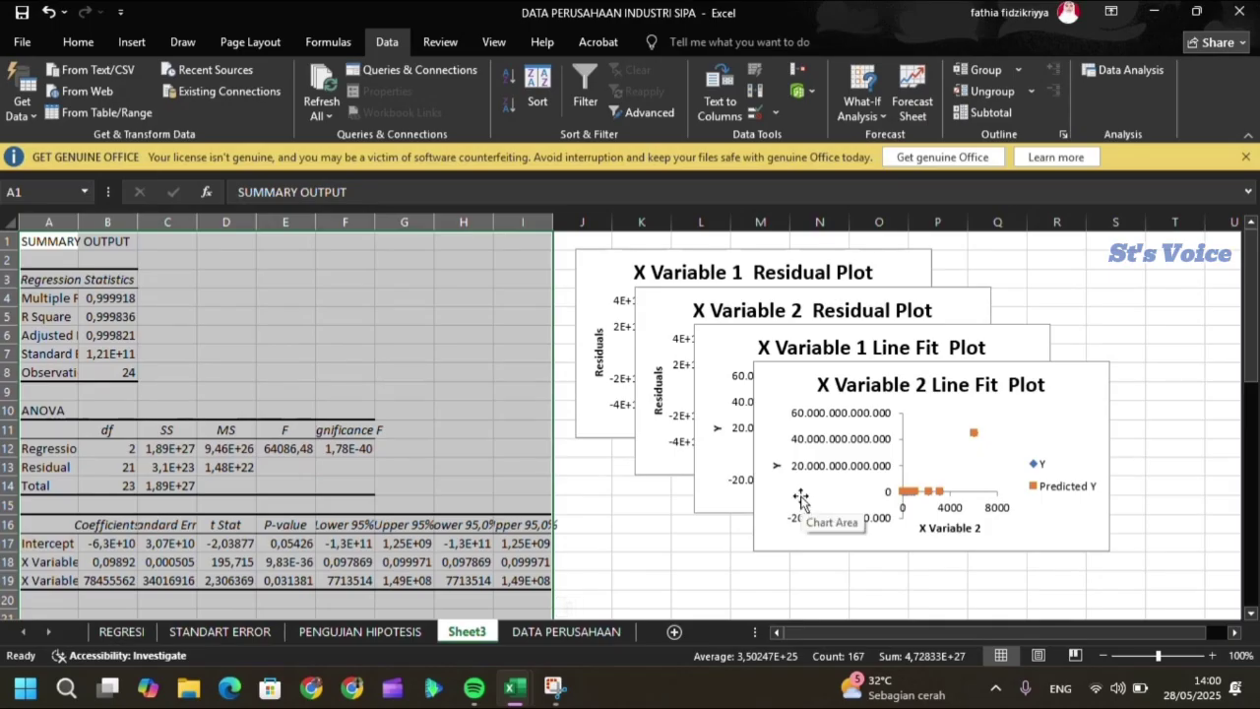
click(835, 469)
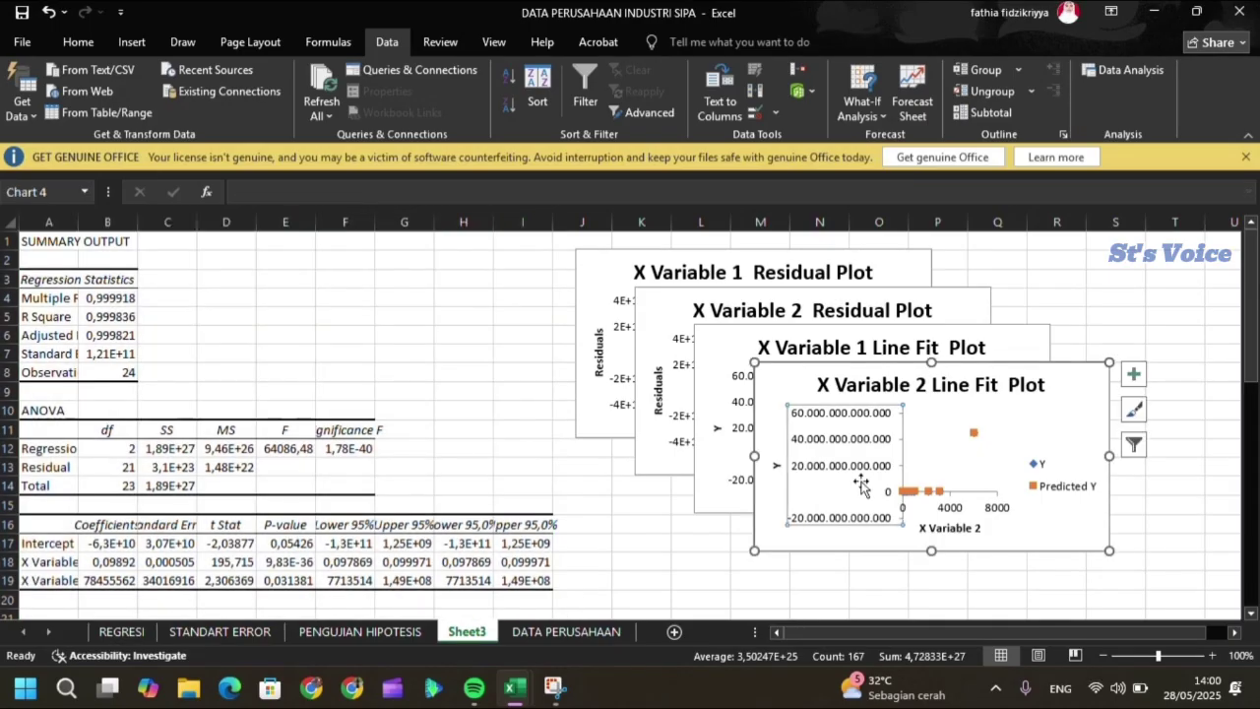
drag(1093, 375, 1230, 555)
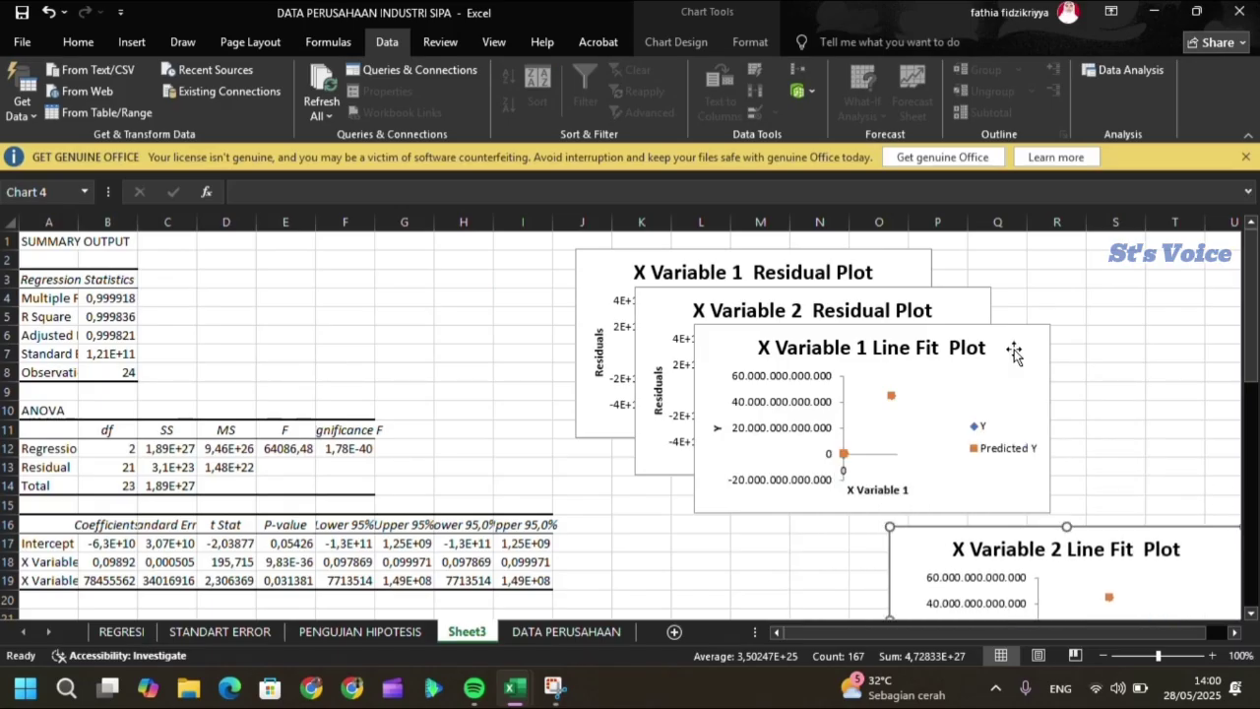
drag(1014, 348, 849, 569)
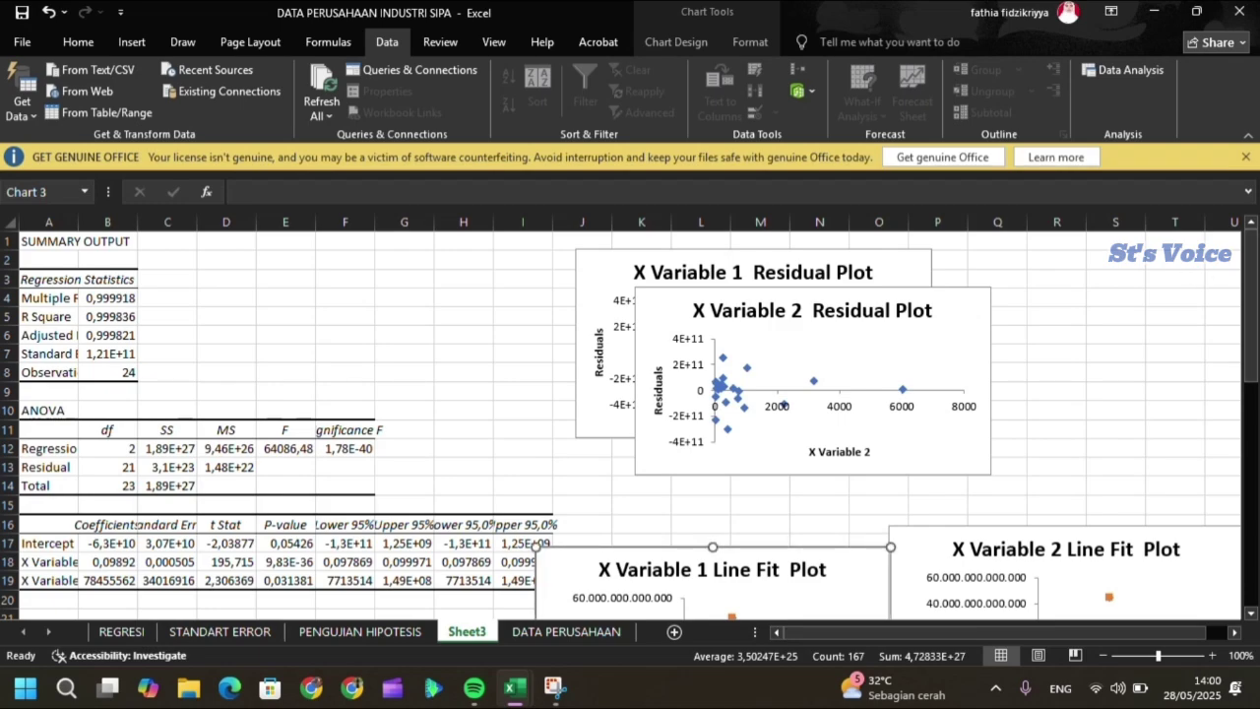
drag(1254, 295, 1254, 380)
drag(868, 378, 792, 472)
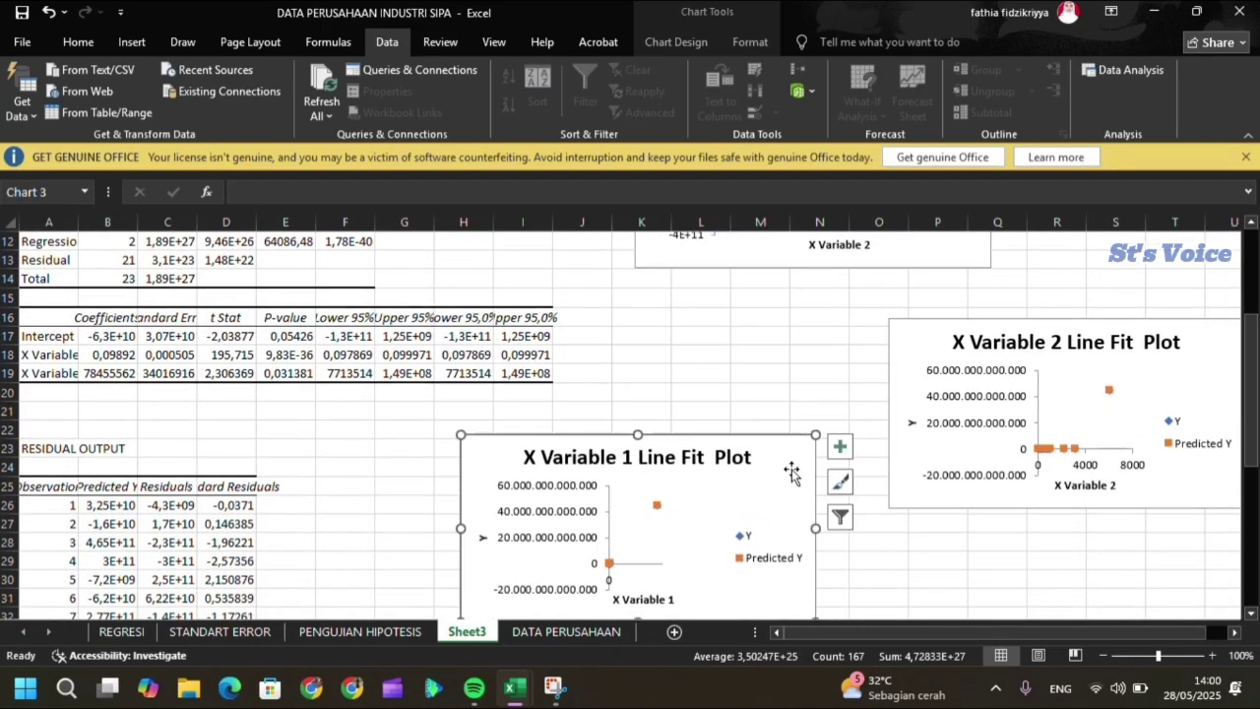
click(1088, 409)
click(1093, 394)
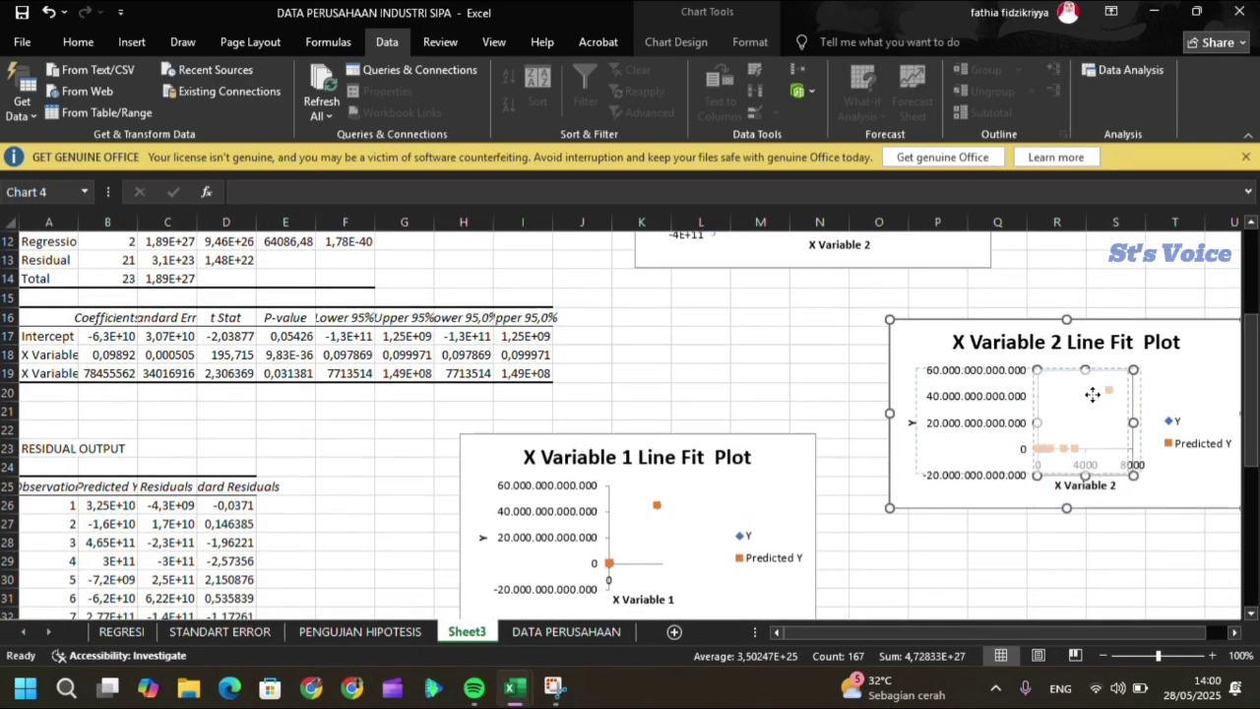
drag(1186, 364, 1167, 487)
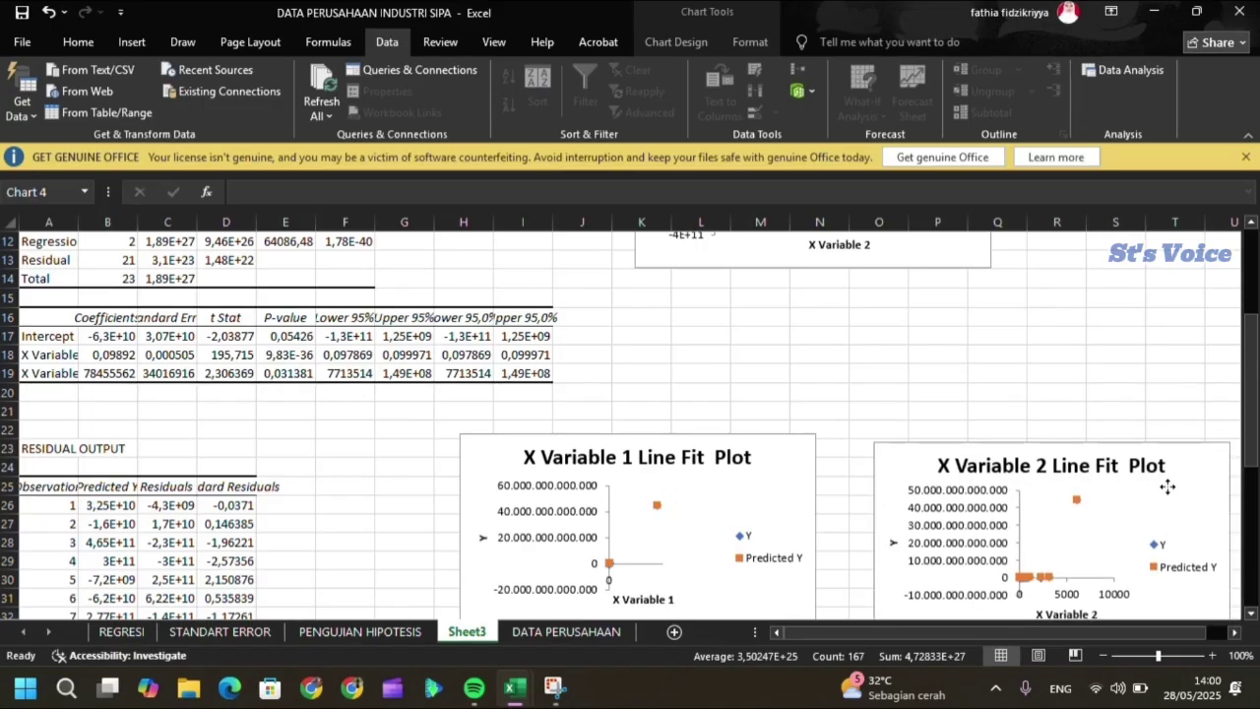
- Separate the overlapping residual plots, placing X Variable 1 and X Variable 2 Residual Plots side by side above the line fit plots
scroll(1167, 486, up, 4)
drag(951, 315, 1195, 467)
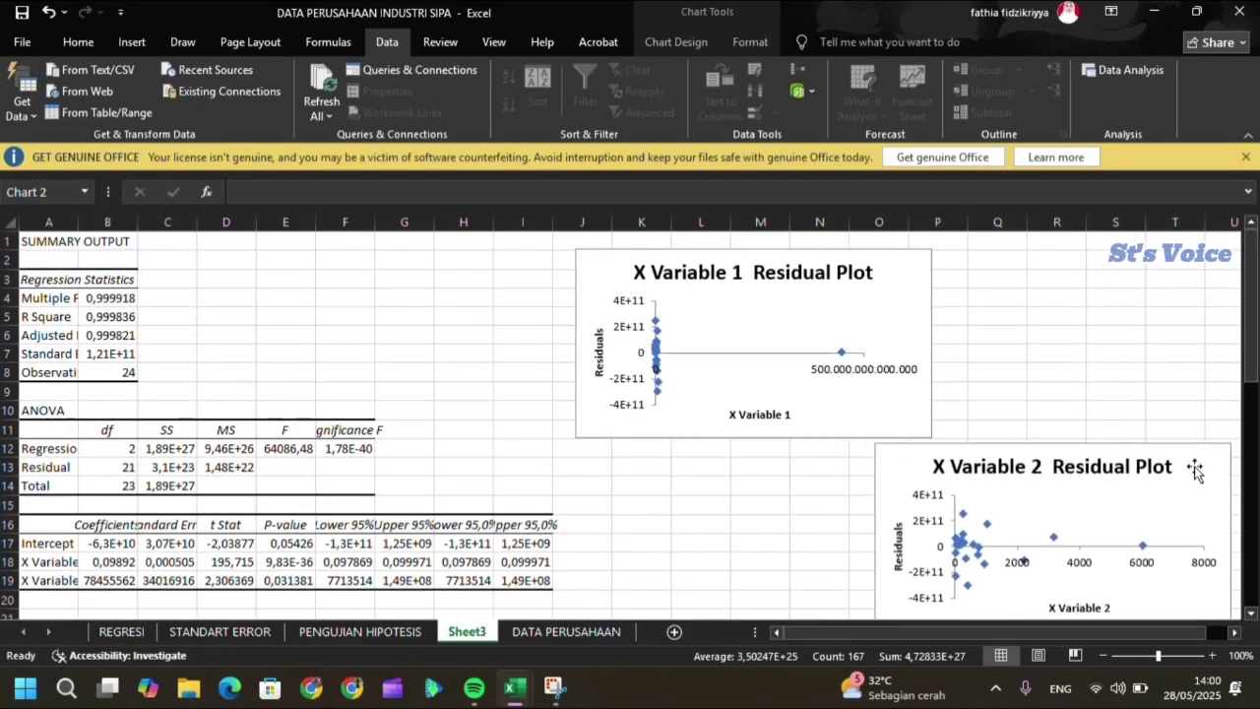
drag(865, 298, 856, 336)
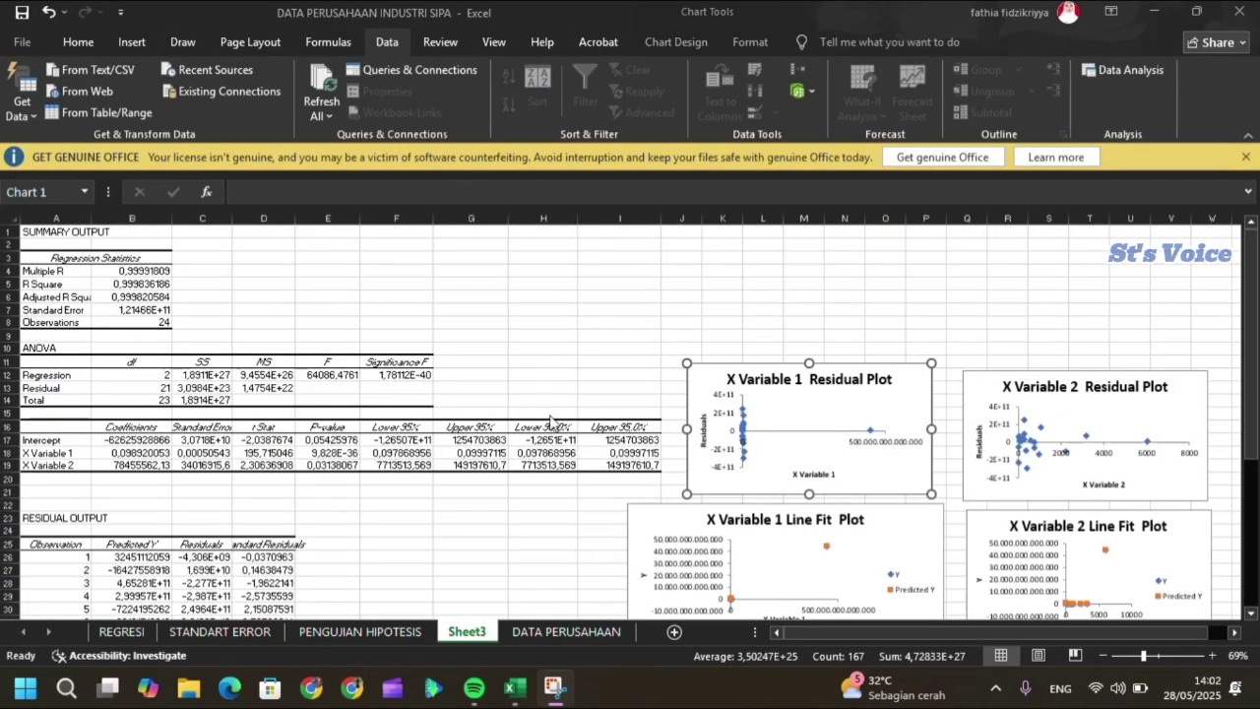
- Rename the new regression output sheet as REGRESI BERGANDA and look through its residual output and plots
double_click(473, 638)
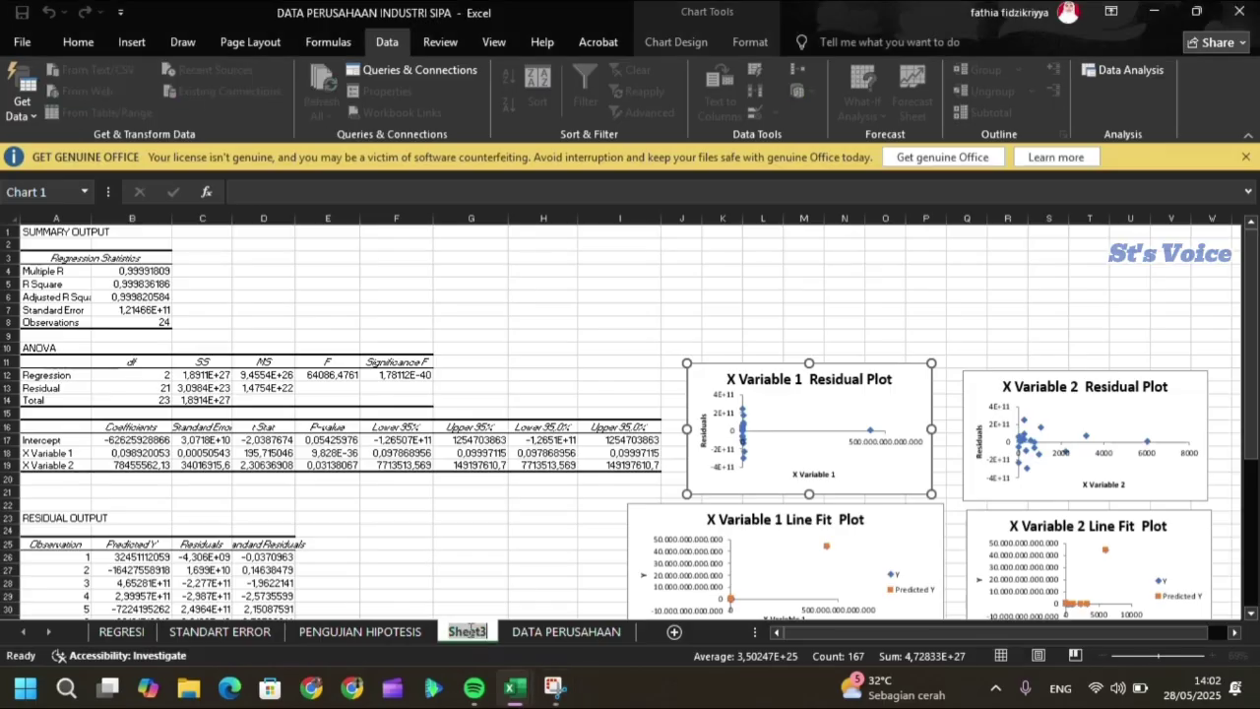
text(REGRES)
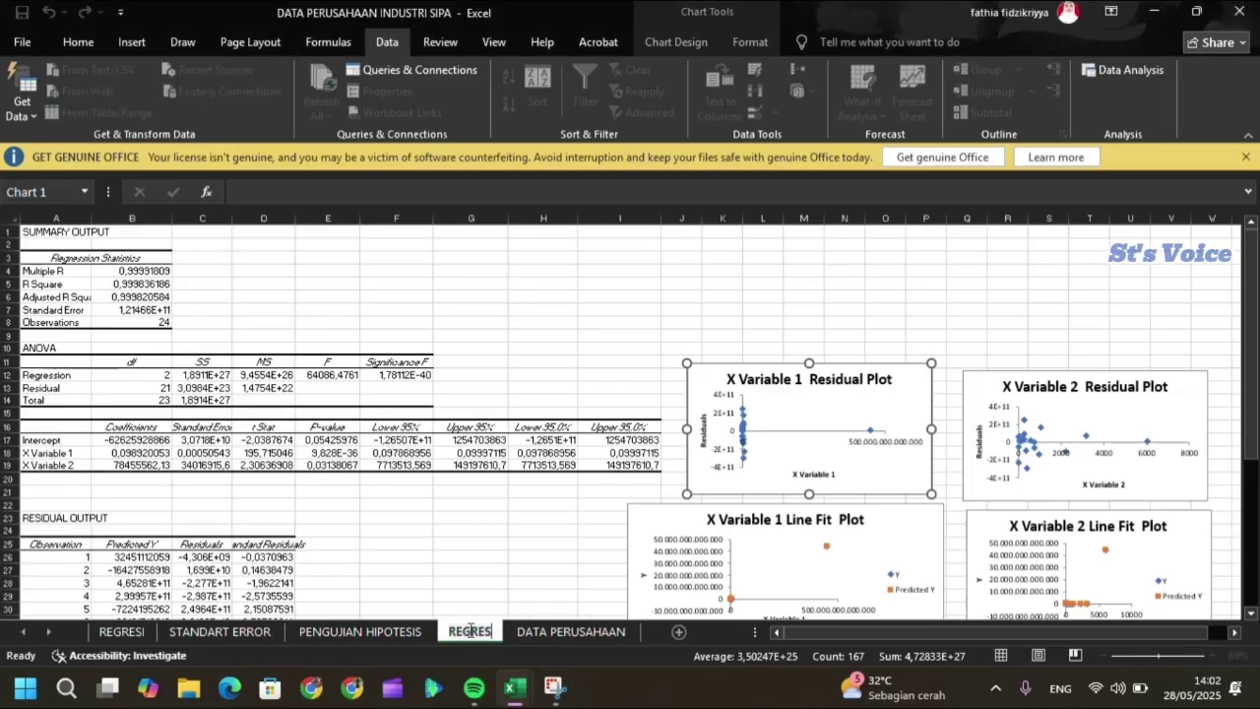
text(I BERGANDA)
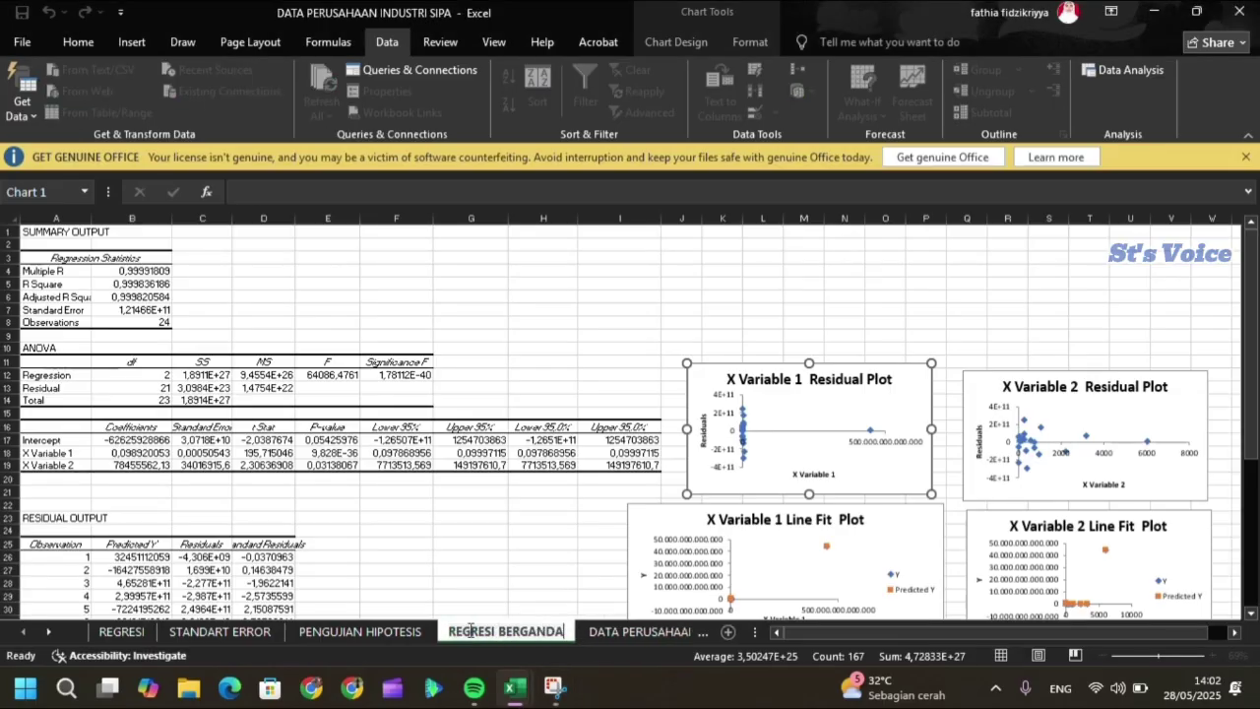
click(1250, 616)
scroll(1250, 615, down, 4)
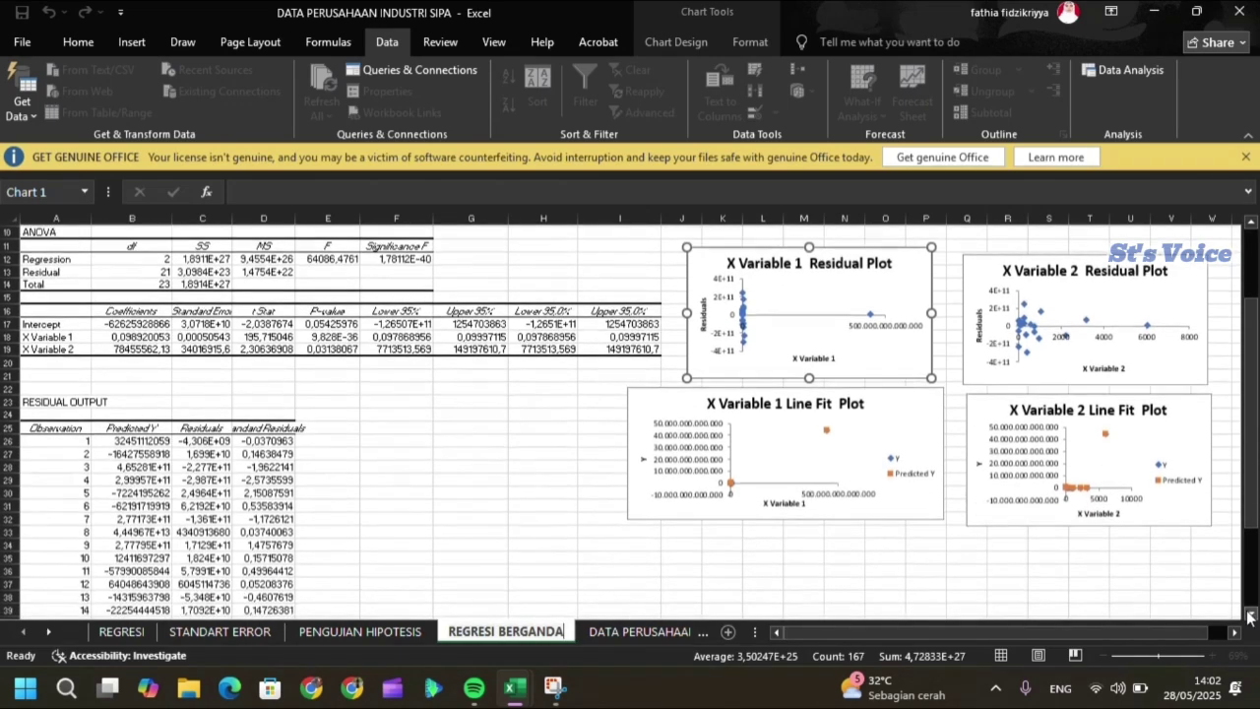
scroll(1251, 615, down, 4)
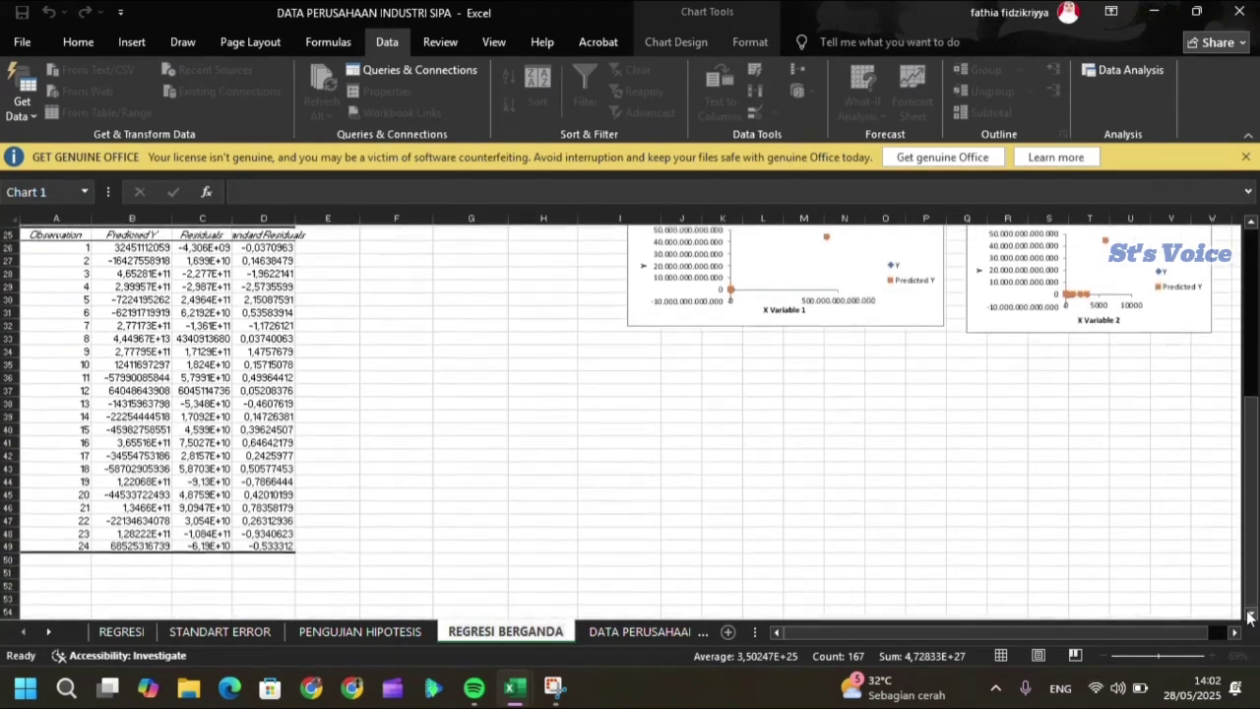
drag(1252, 487, 1226, 258)
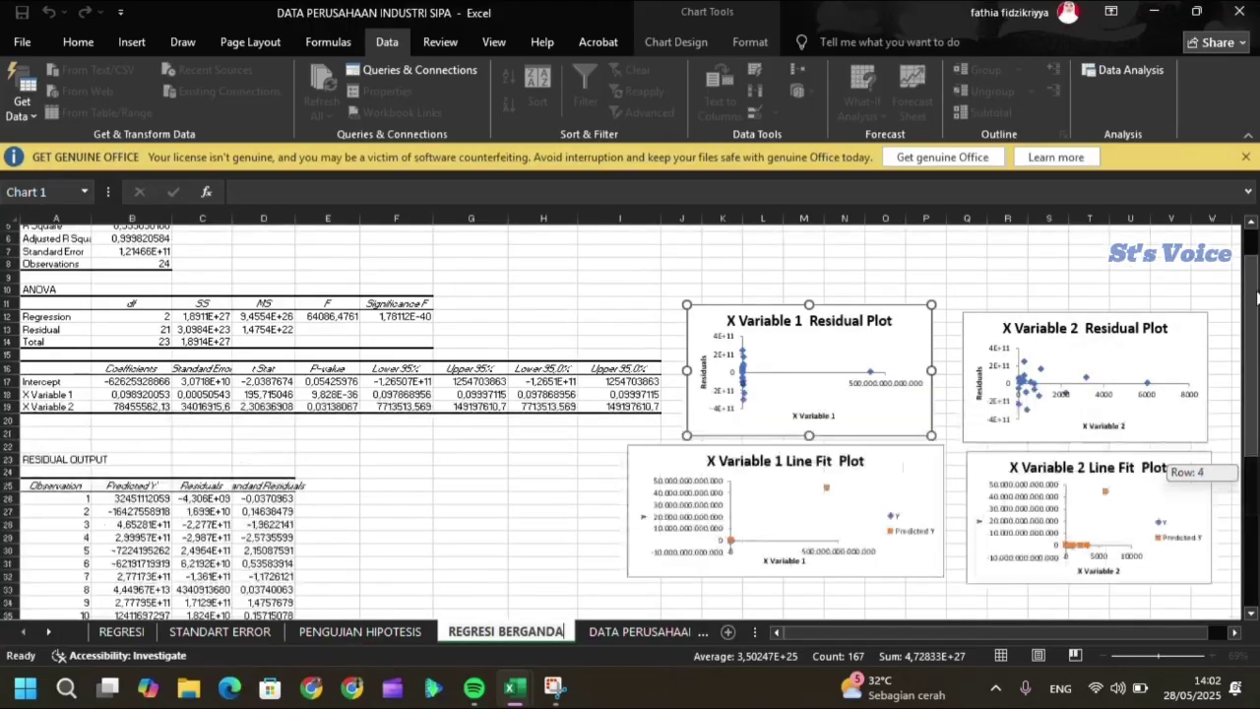